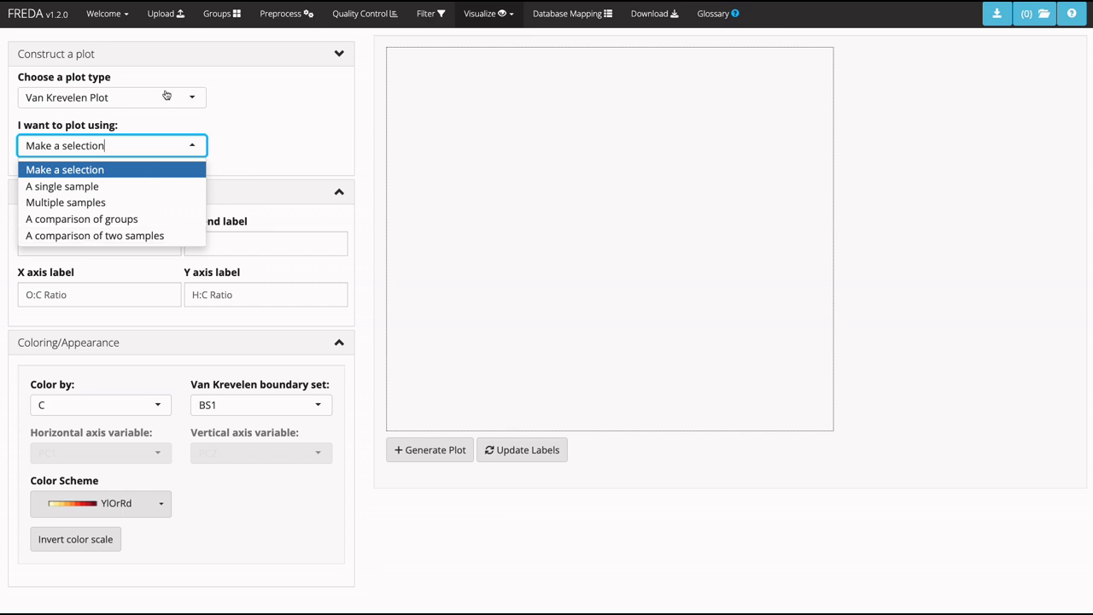
Generate a Van Krevelen plot using a single sample, EM0019_sample.
{"action": "left_click", "coordinate": [91, 187]}
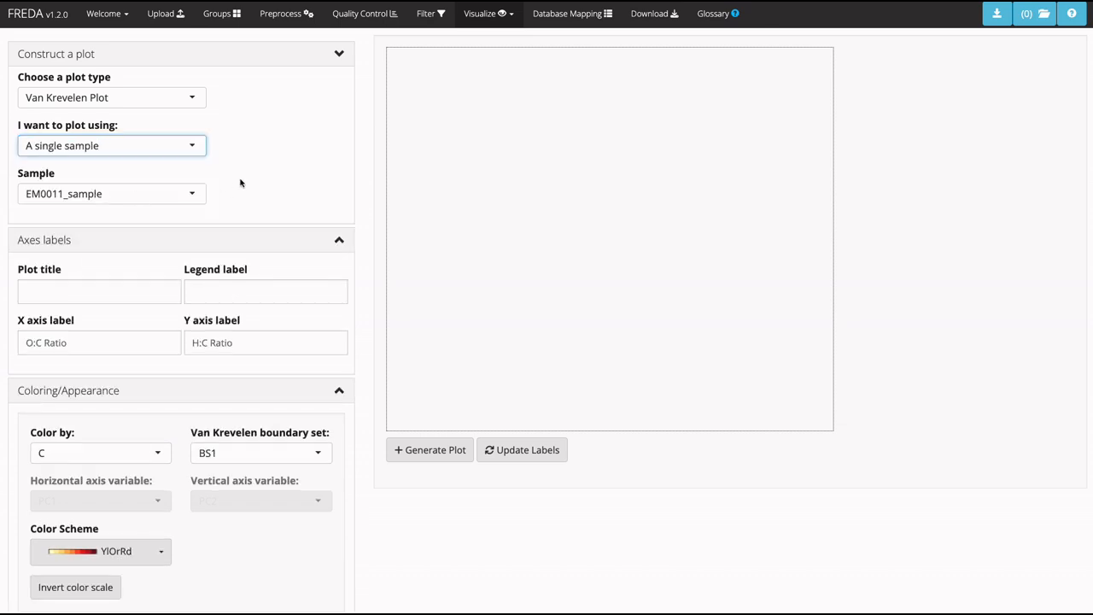
{"action": "left_click", "coordinate": [169, 194]}
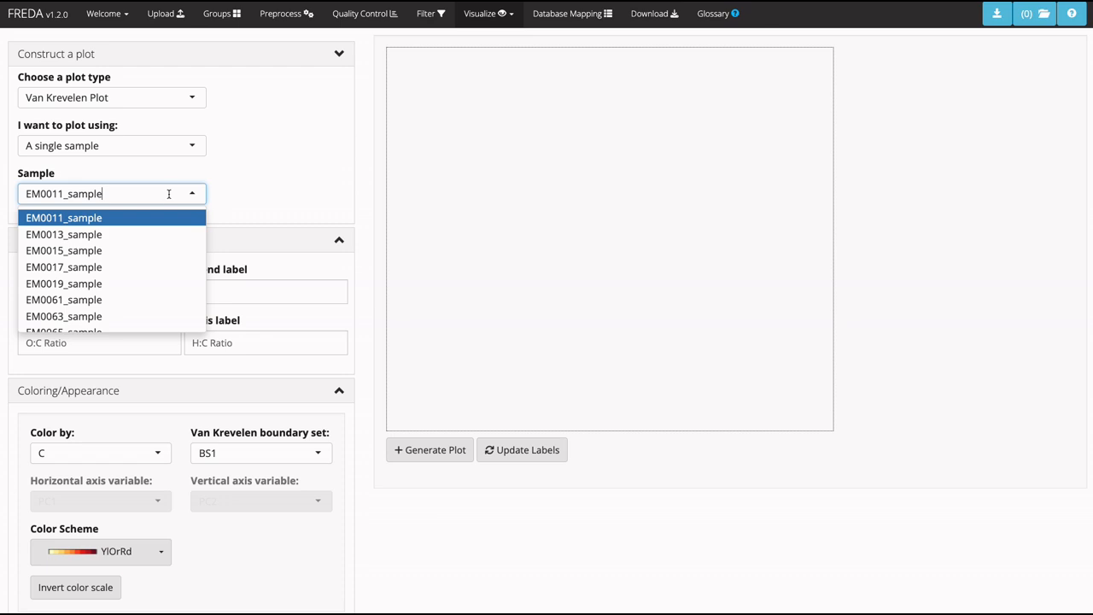
{"action": "left_click", "coordinate": [111, 286]}
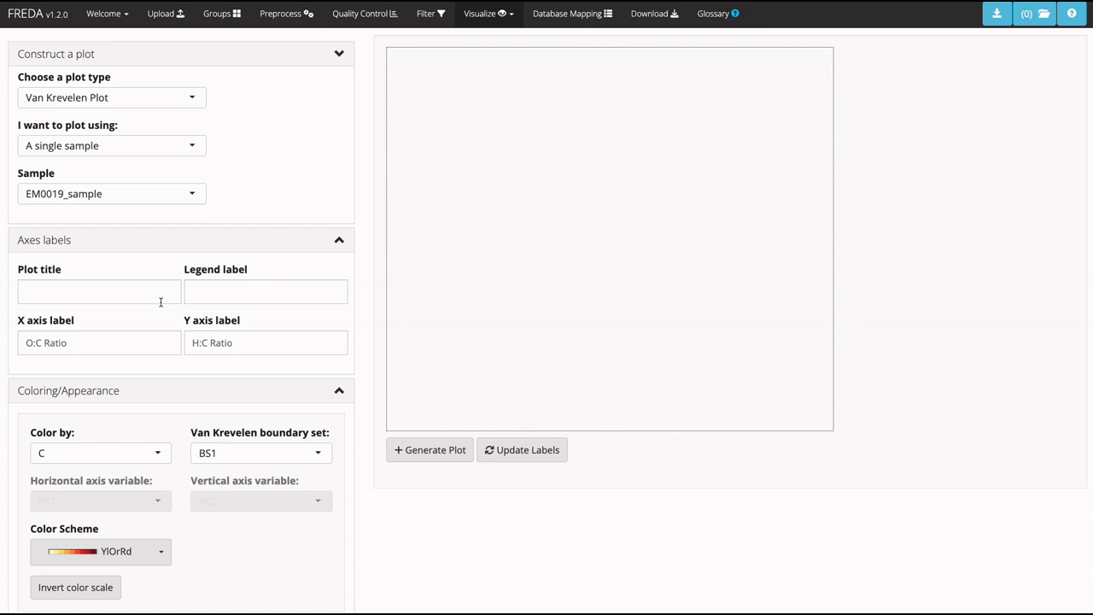
{"action": "left_click", "coordinate": [398, 448]}
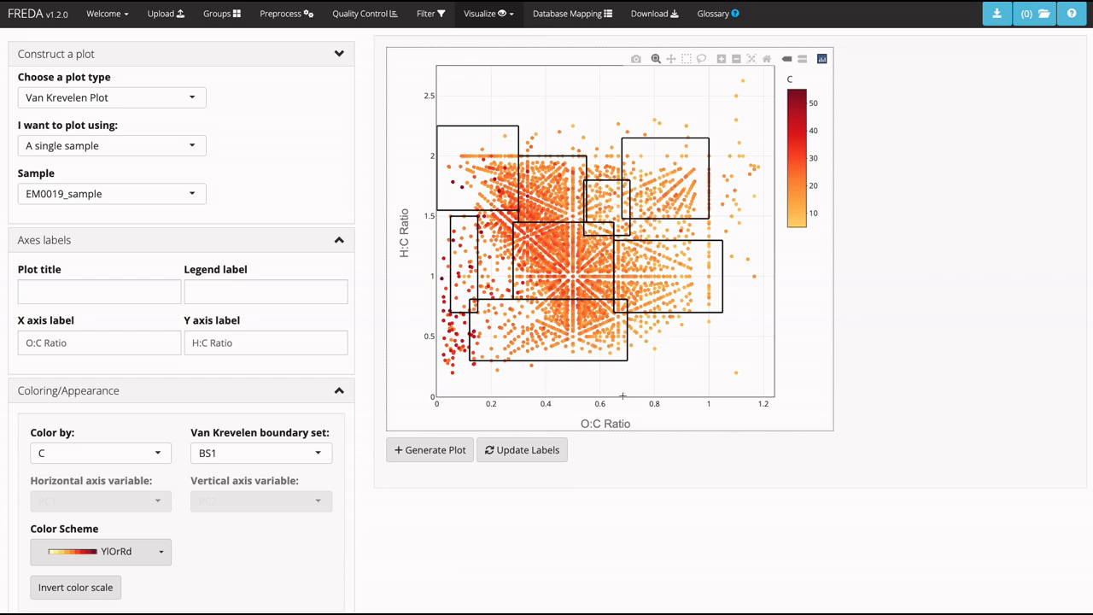
Title the single-sample plot EM0019 and regenerate it with the new title.
{"action": "left_click", "coordinate": [118, 285]}
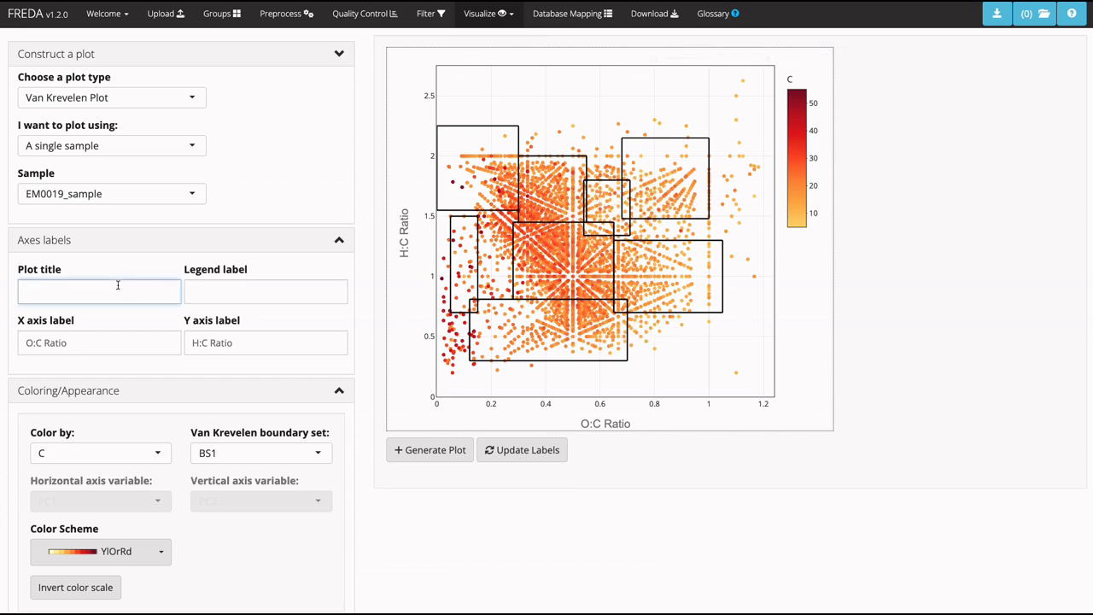
{"action": "type", "text": "EM0019"}
{"action": "left_click", "coordinate": [410, 453]}
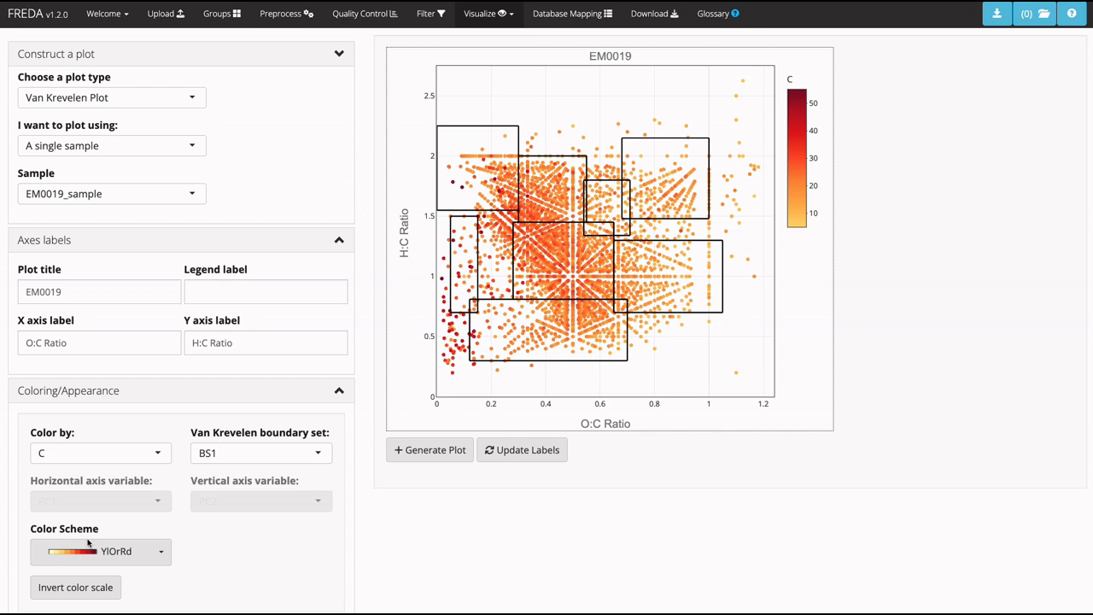
{"action": "scroll", "coordinate": [154, 548], "scroll_direction": "down", "scroll_amount": 1}
{"action": "left_click", "coordinate": [119, 444]}
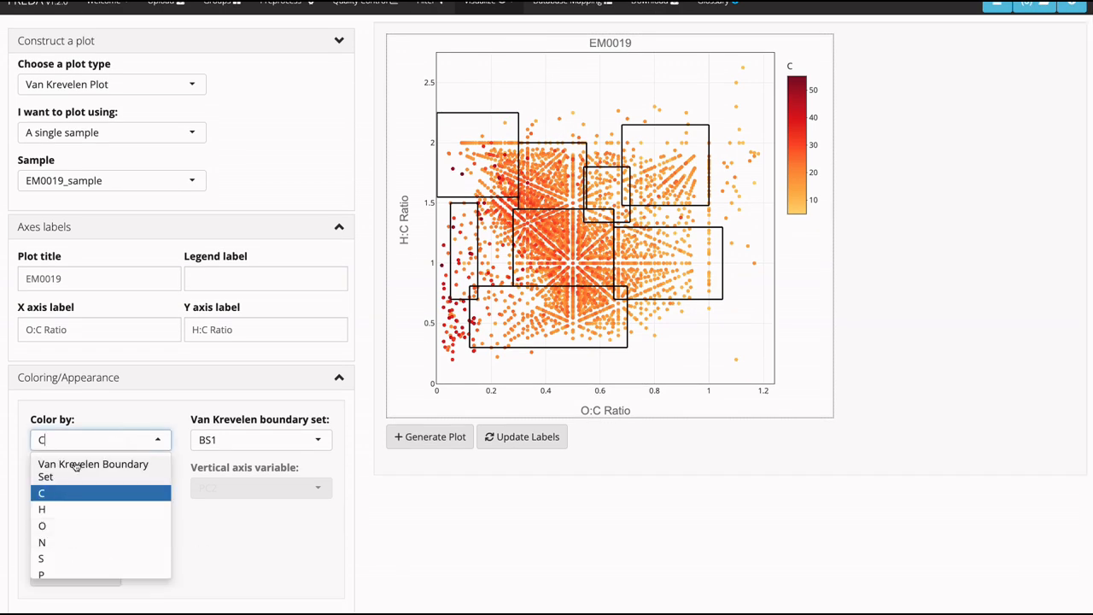
{"action": "left_click", "coordinate": [272, 440]}
{"action": "left_click", "coordinate": [430, 563]}
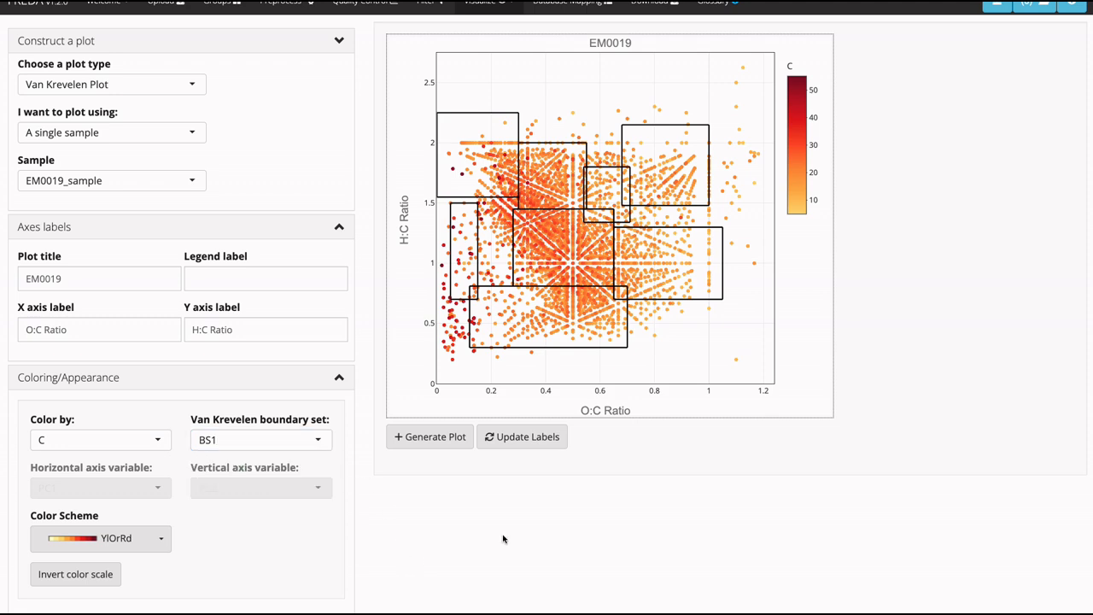
Save the EM0019 single-sample plot to the session's stored plots.
{"action": "scroll", "coordinate": [1039, 389], "scroll_direction": "up", "scroll_amount": 1}
{"action": "left_click", "coordinate": [996, 14]}
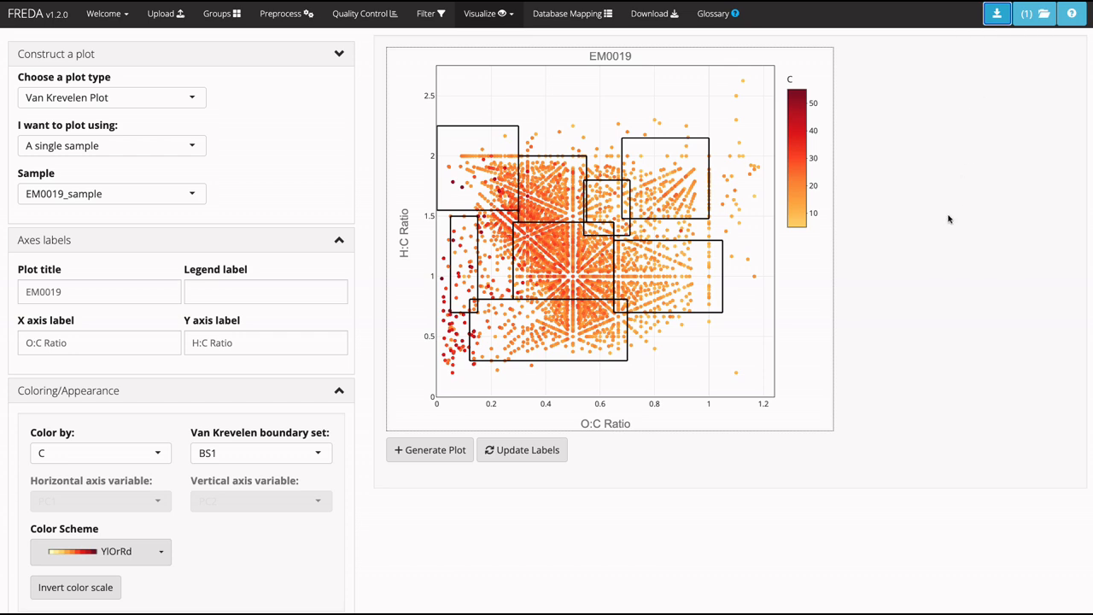
Generate a Van Krevelen plot of multiple samples with the preselected samples and an empty title, and save it.
{"action": "left_click", "coordinate": [23, 145]}
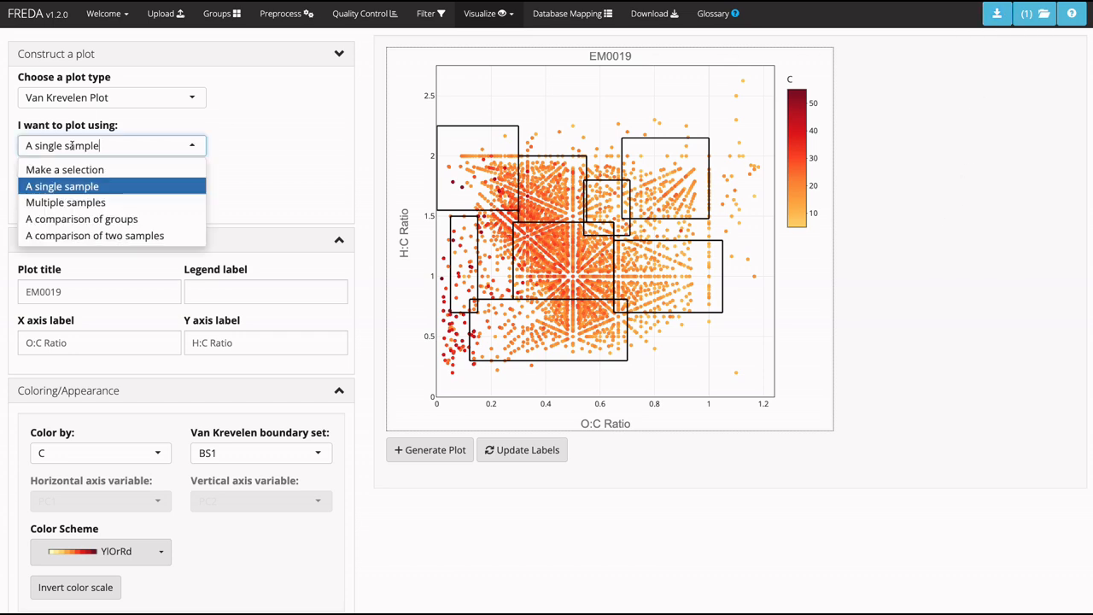
{"action": "left_click", "coordinate": [52, 197]}
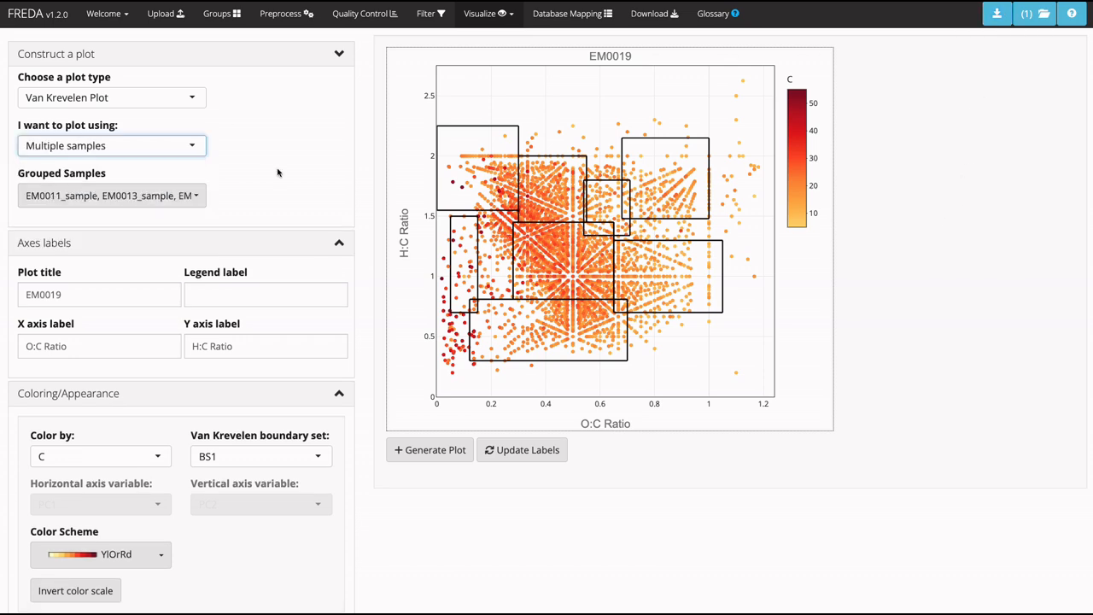
{"action": "left_click", "coordinate": [191, 197]}
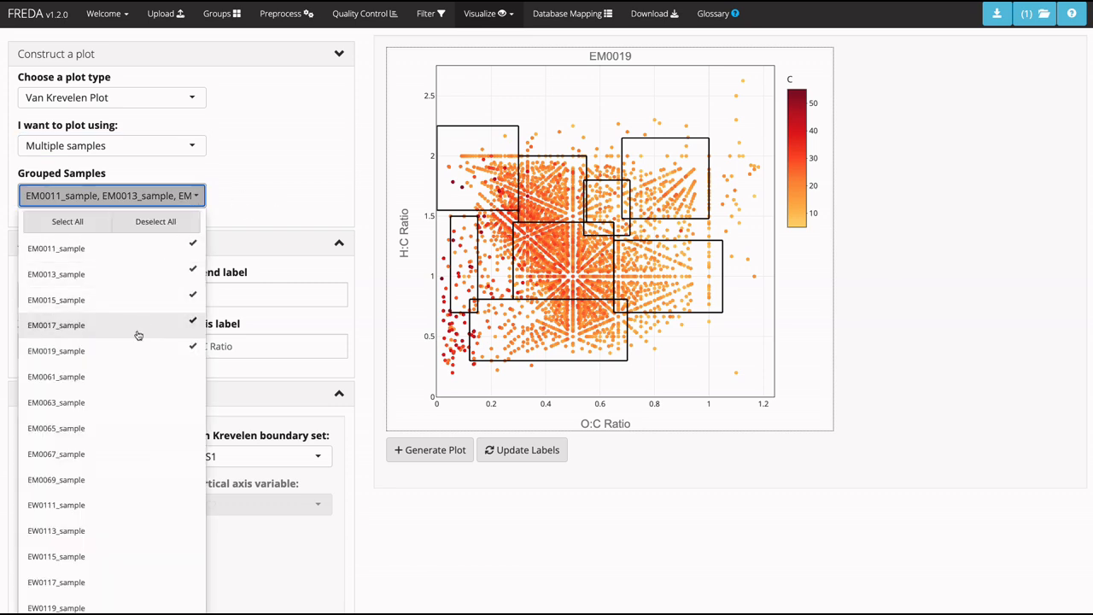
{"action": "left_click", "coordinate": [259, 187]}
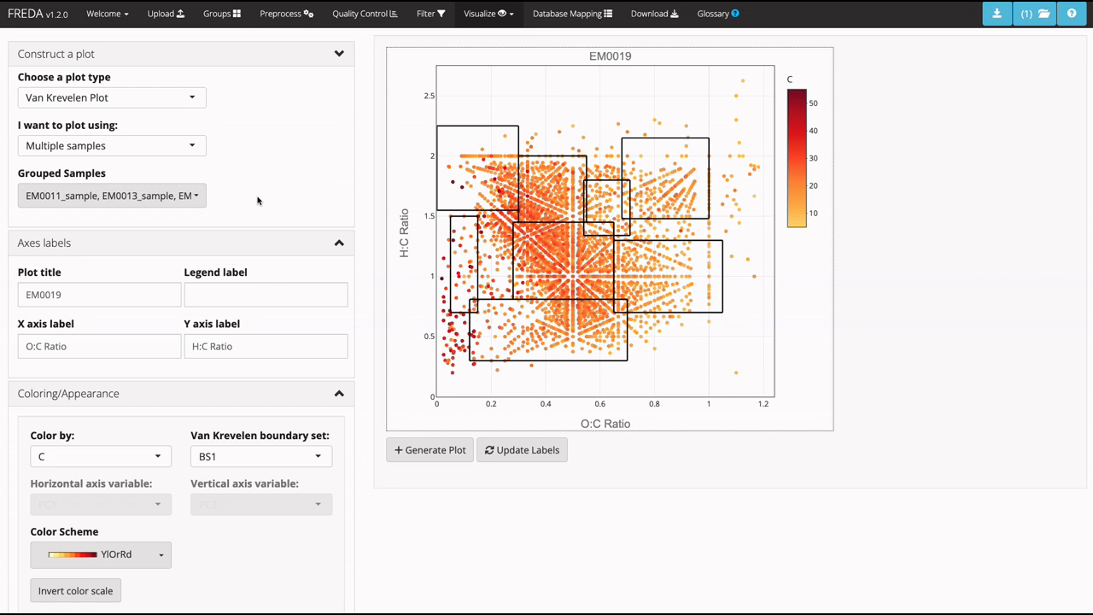
{"action": "double_click", "coordinate": [109, 292]}
{"action": "key", "text": "BackSpace"}
{"action": "left_click", "coordinate": [429, 450]}
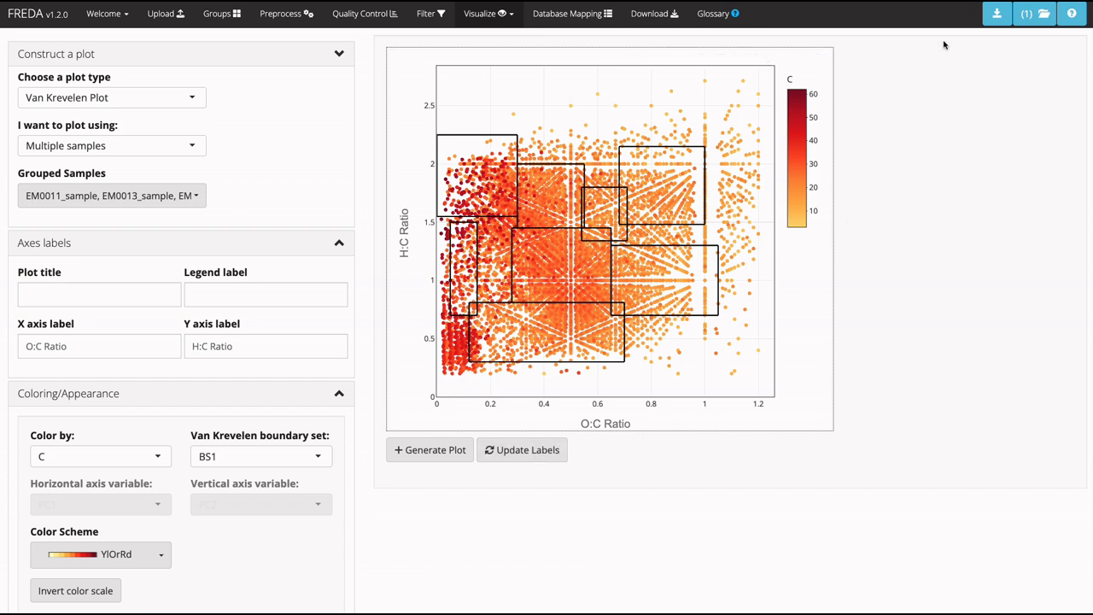
{"action": "left_click", "coordinate": [996, 14]}
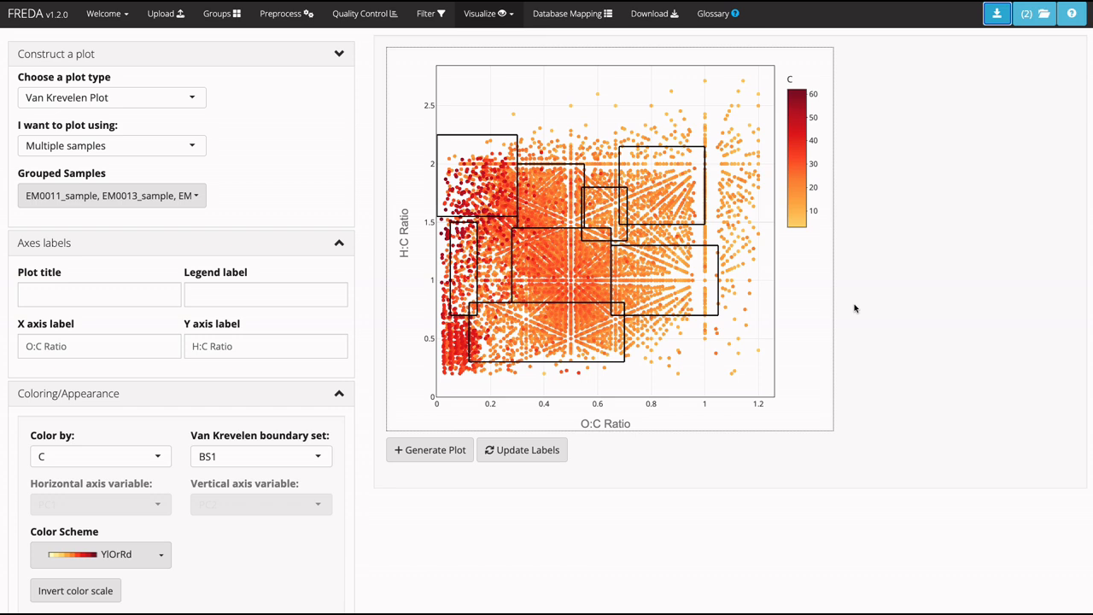
Set the Van Krevelen plot to a comparison of groups, with Group 1 compared against Group 2.
{"action": "left_click", "coordinate": [175, 145]}
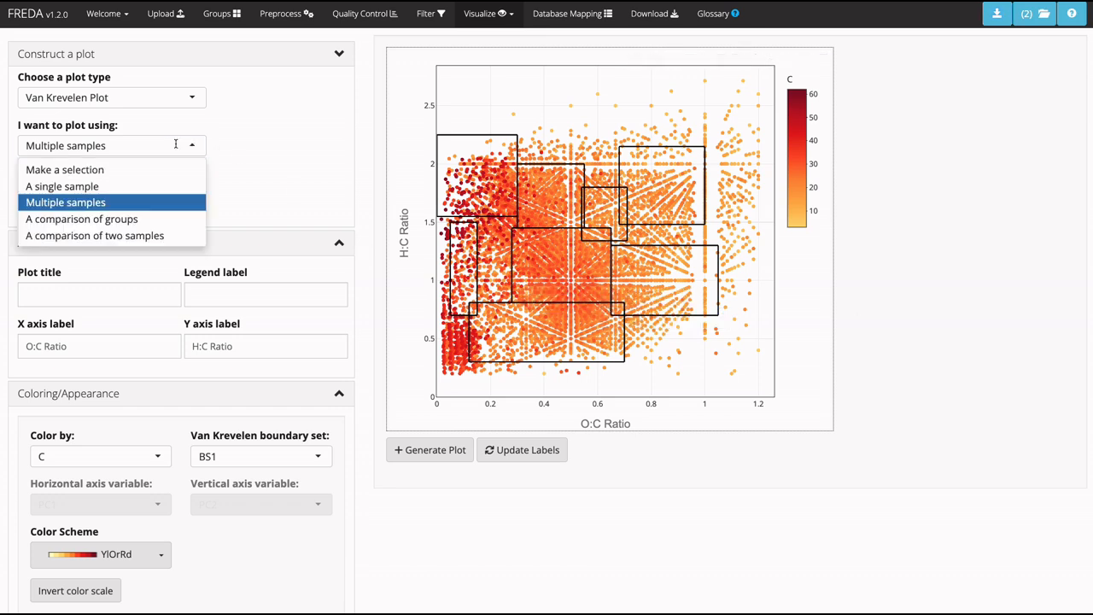
{"action": "left_click", "coordinate": [131, 222]}
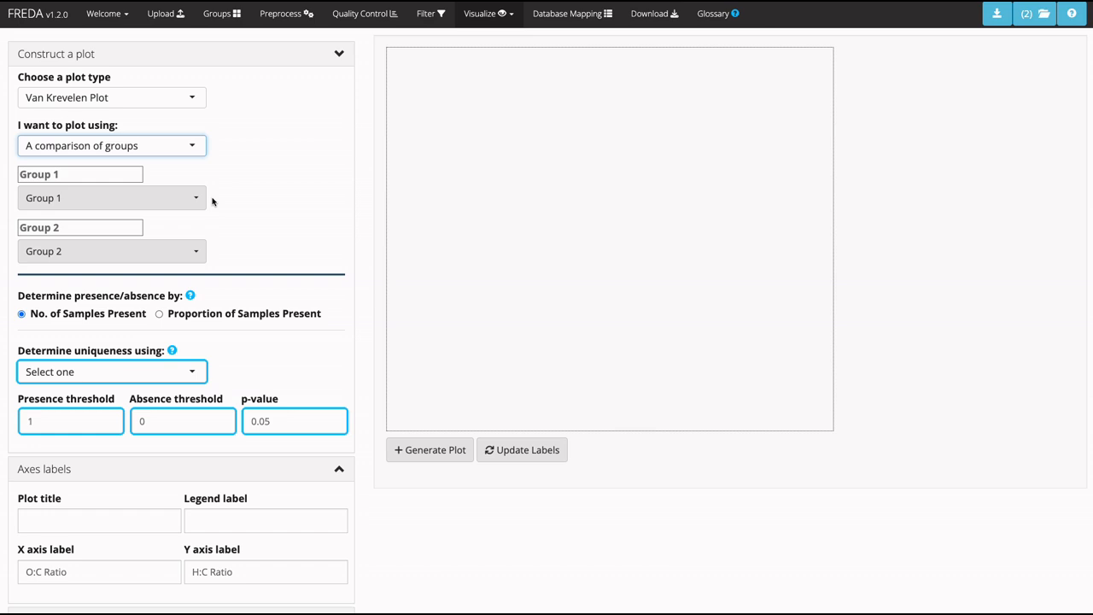
{"action": "left_click", "coordinate": [104, 206]}
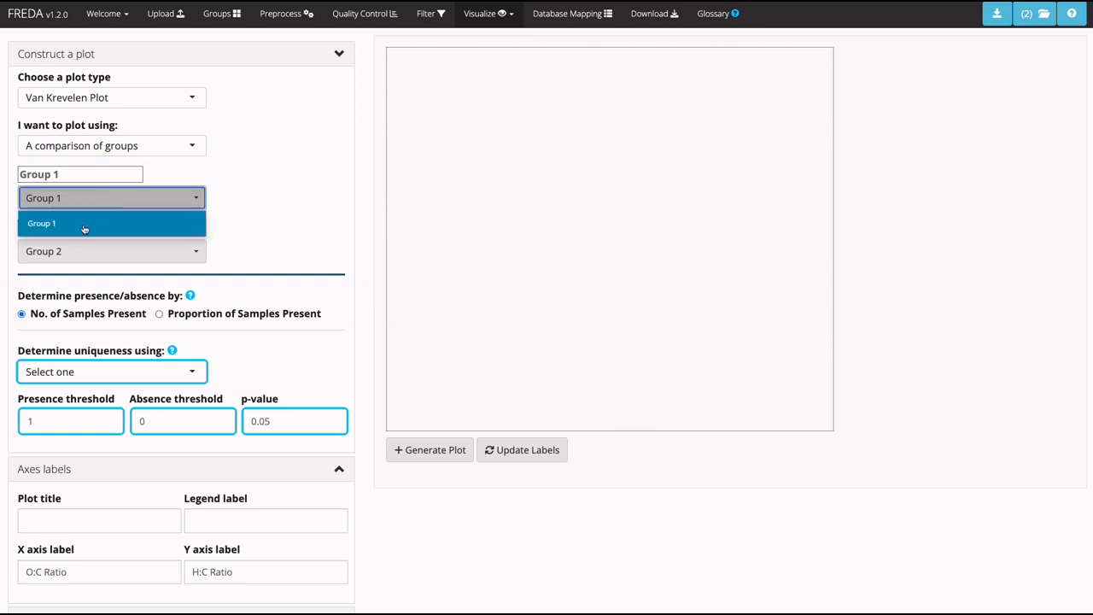
{"action": "left_click", "coordinate": [78, 231]}
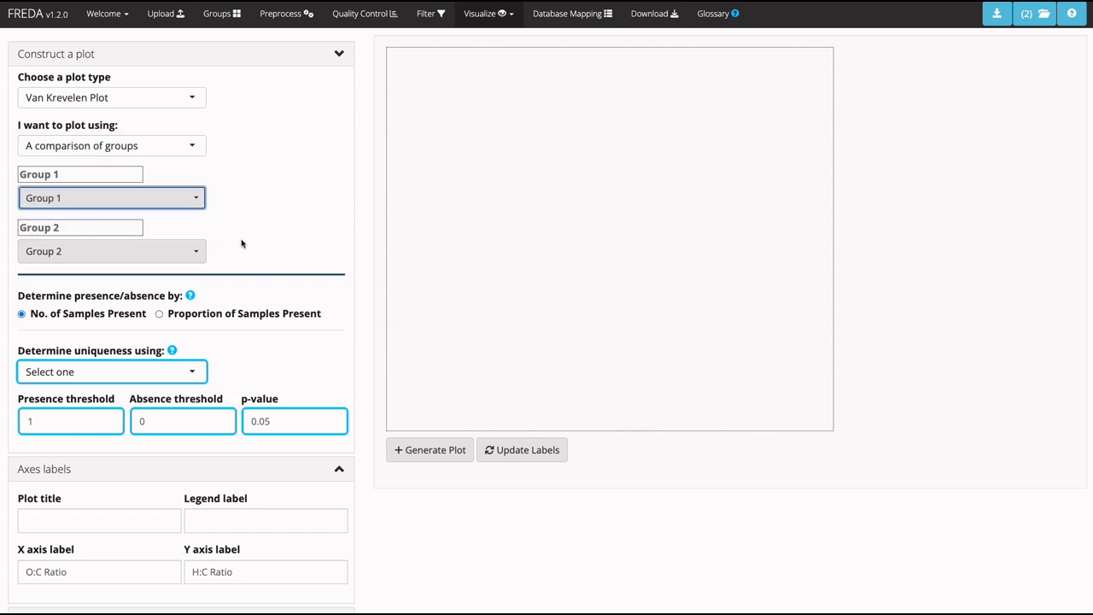
{"action": "left_click", "coordinate": [155, 253]}
{"action": "left_click", "coordinate": [108, 276]}
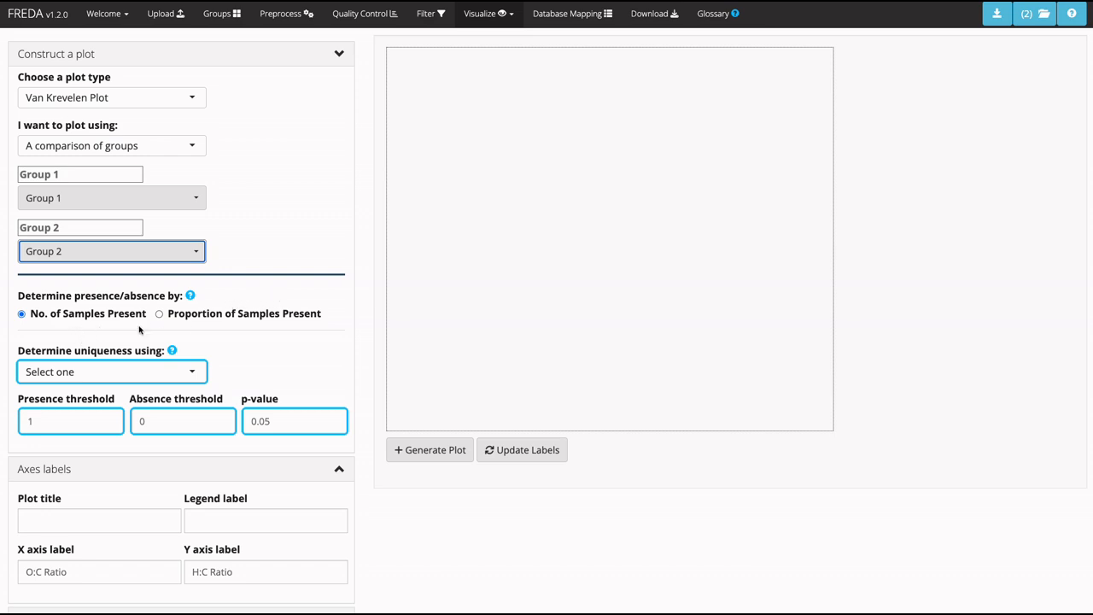
Determine uniqueness using the G test and generate the group comparison plot.
{"action": "mouse_move", "coordinate": [192, 297]}
{"action": "left_click", "coordinate": [144, 370]}
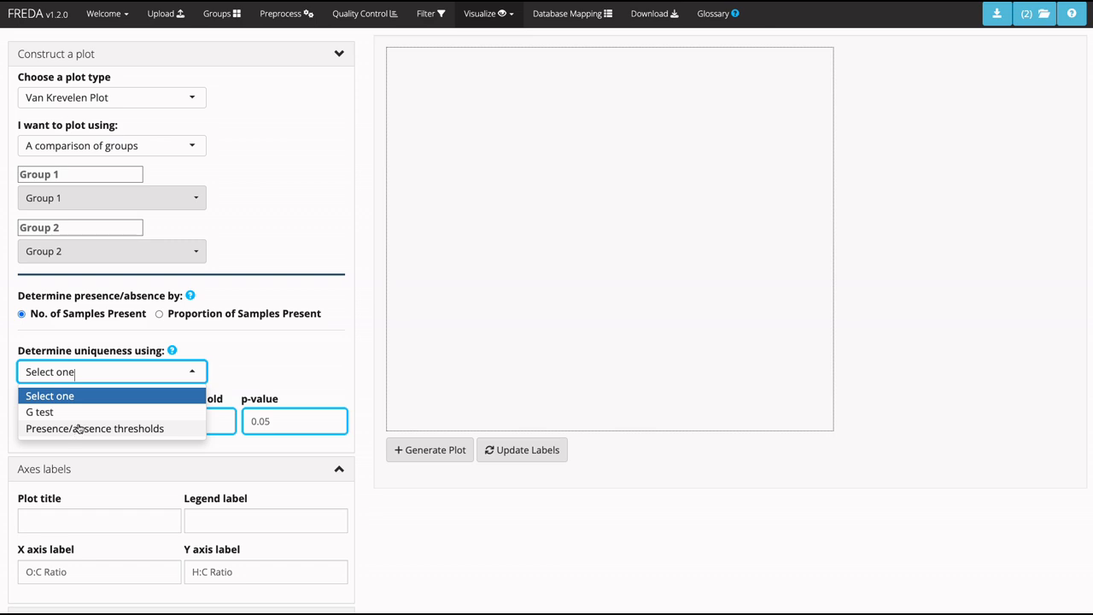
{"action": "left_click", "coordinate": [39, 412]}
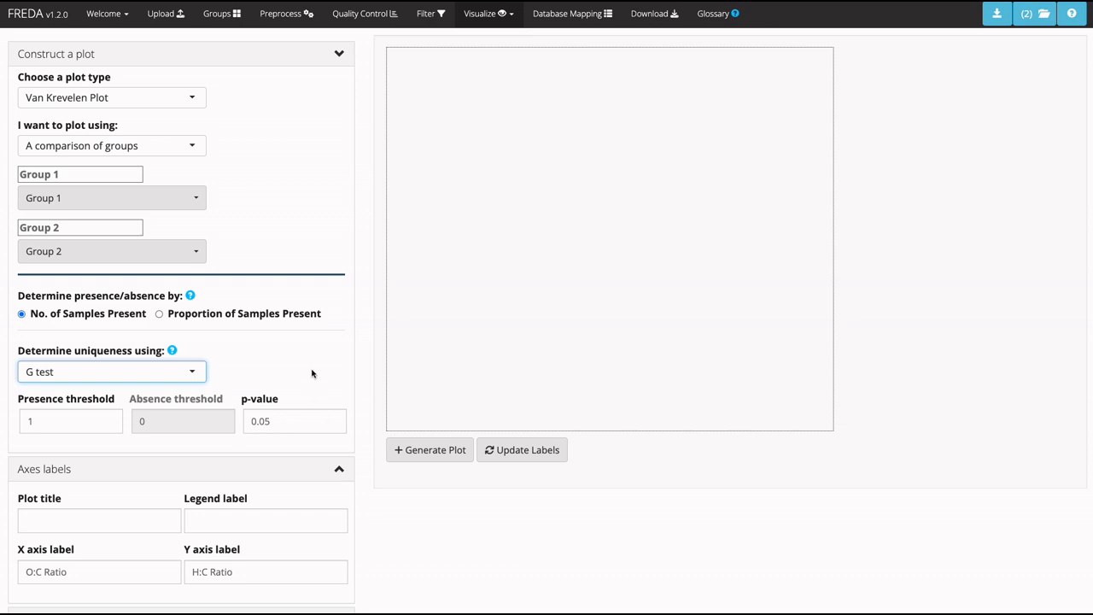
{"action": "left_click", "coordinate": [431, 450]}
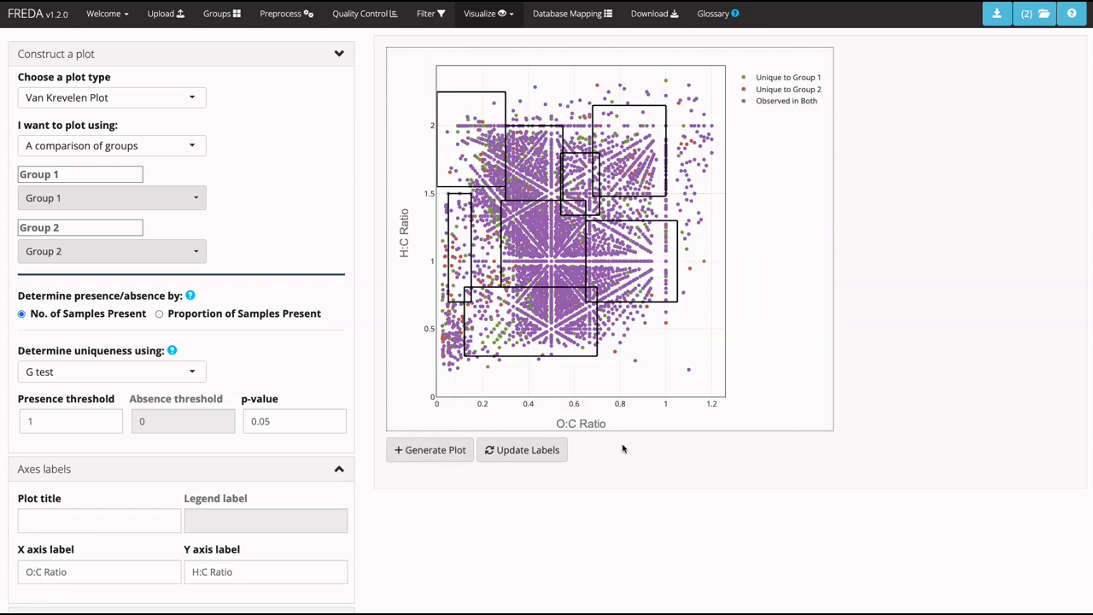
Hide the Observed in Both points, view each group's unique points in isolation, and save the group comparison plot.
{"action": "left_click", "coordinate": [771, 101]}
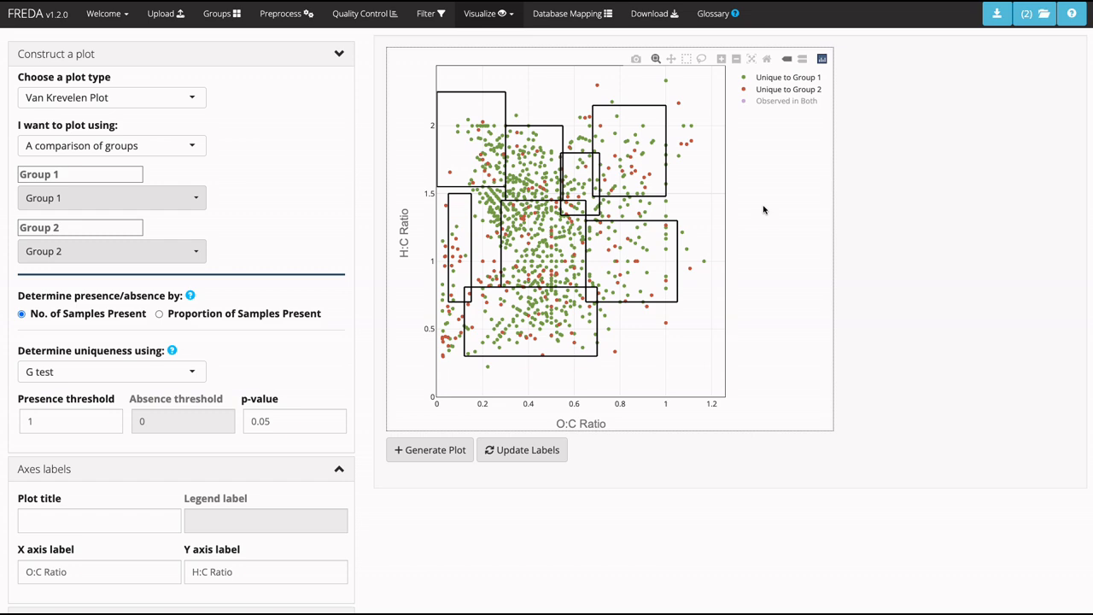
{"action": "mouse_move", "coordinate": [545, 158]}
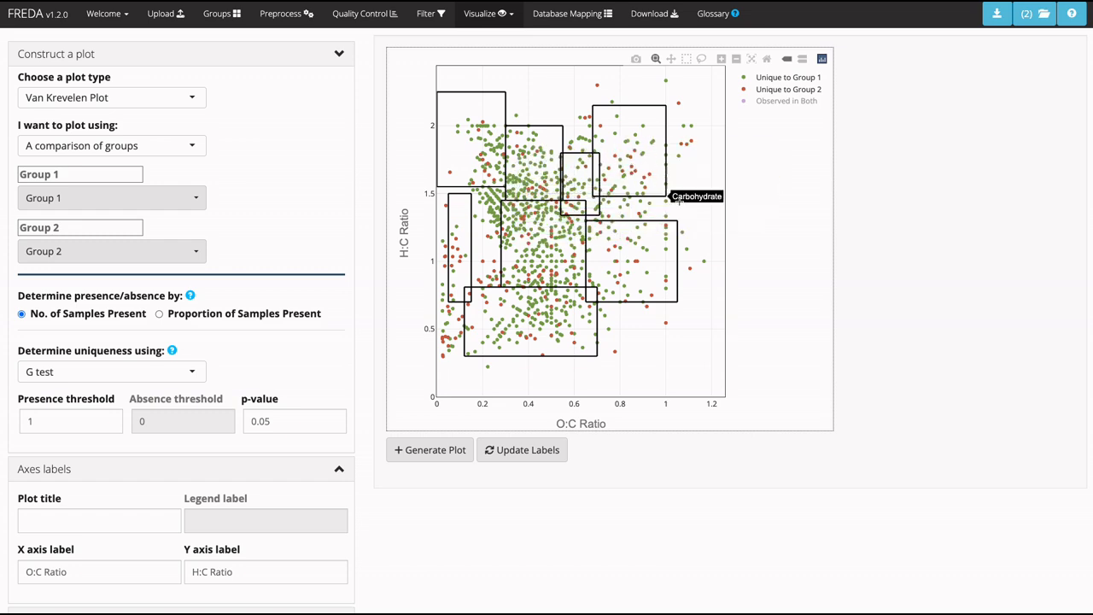
{"action": "left_click", "coordinate": [775, 77]}
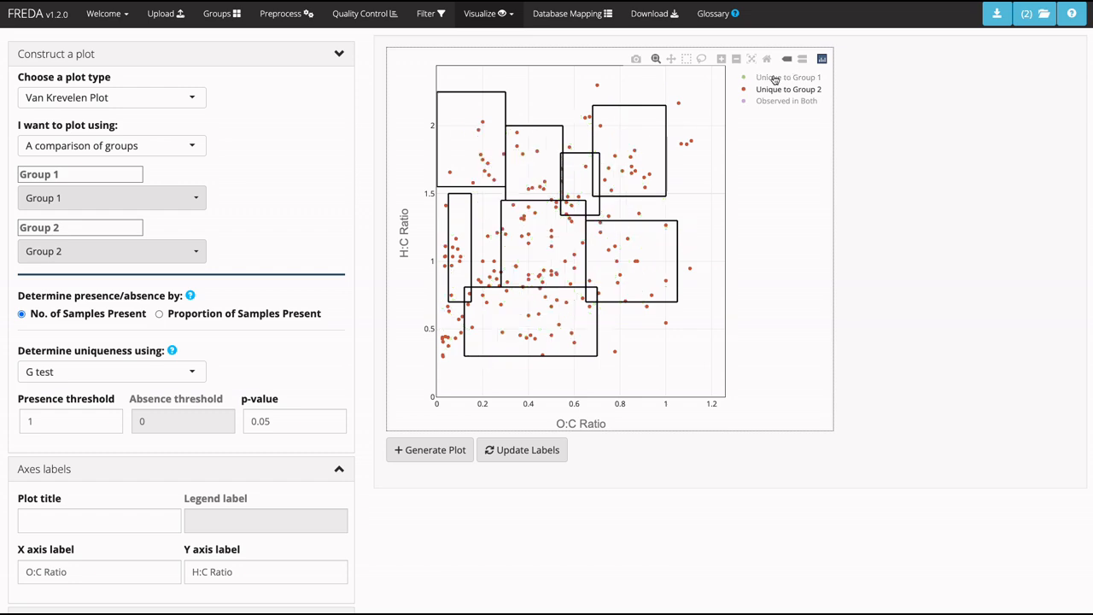
{"action": "left_click", "coordinate": [775, 78]}
{"action": "left_click", "coordinate": [773, 90]}
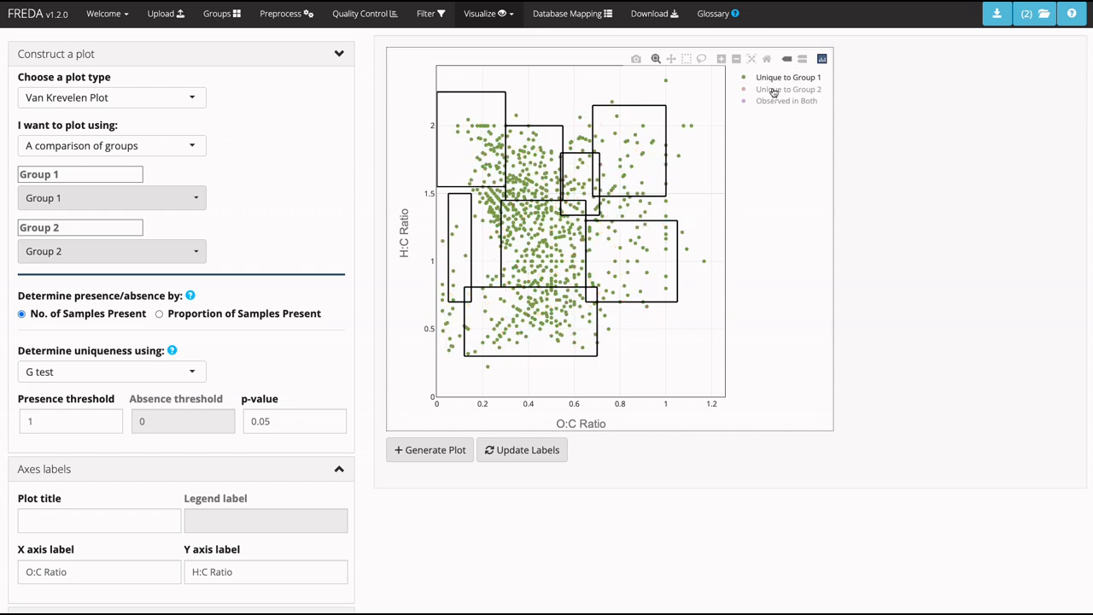
{"action": "left_click", "coordinate": [774, 91]}
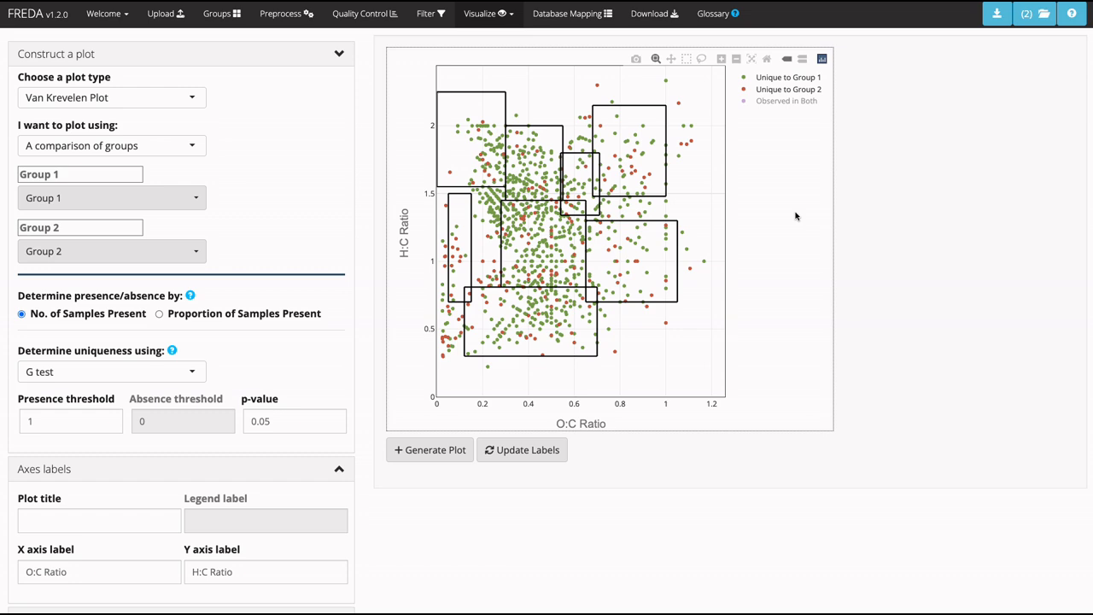
{"action": "left_click", "coordinate": [997, 14]}
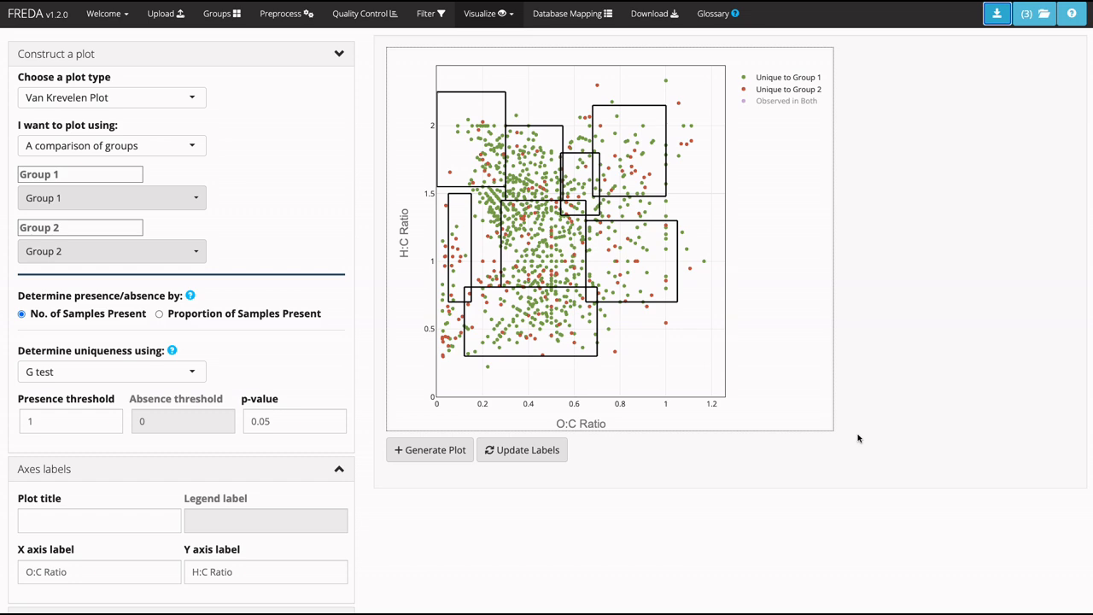
Generate a comparison of two samples, EM0011_sample and EM0015_sample, determining uniqueness with presence/absence thresholds.
{"action": "left_click", "coordinate": [122, 146]}
{"action": "left_click", "coordinate": [100, 236]}
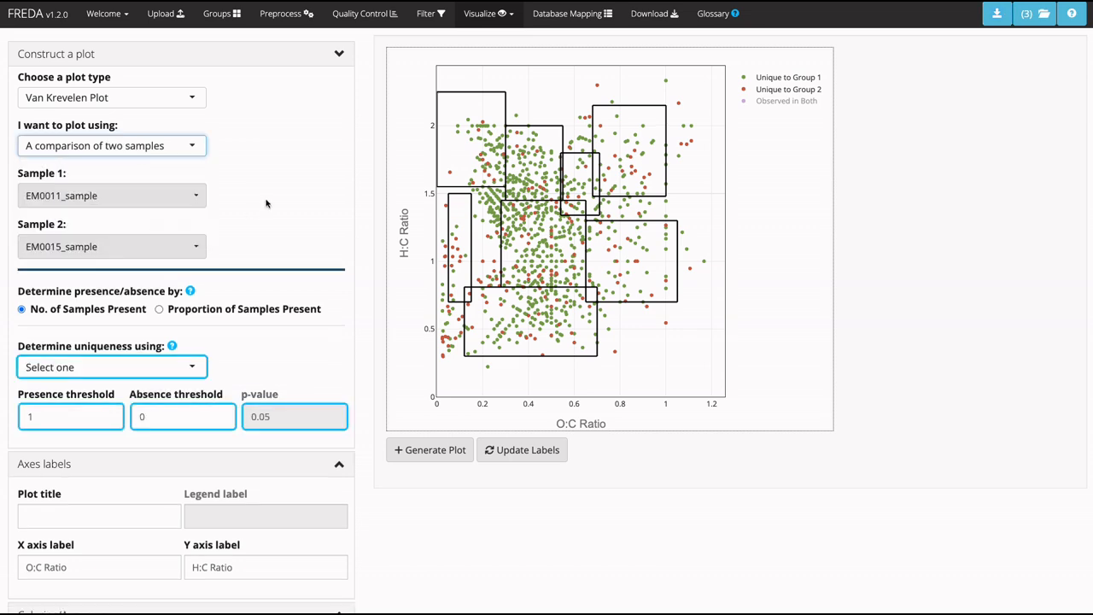
{"action": "left_click", "coordinate": [155, 359]}
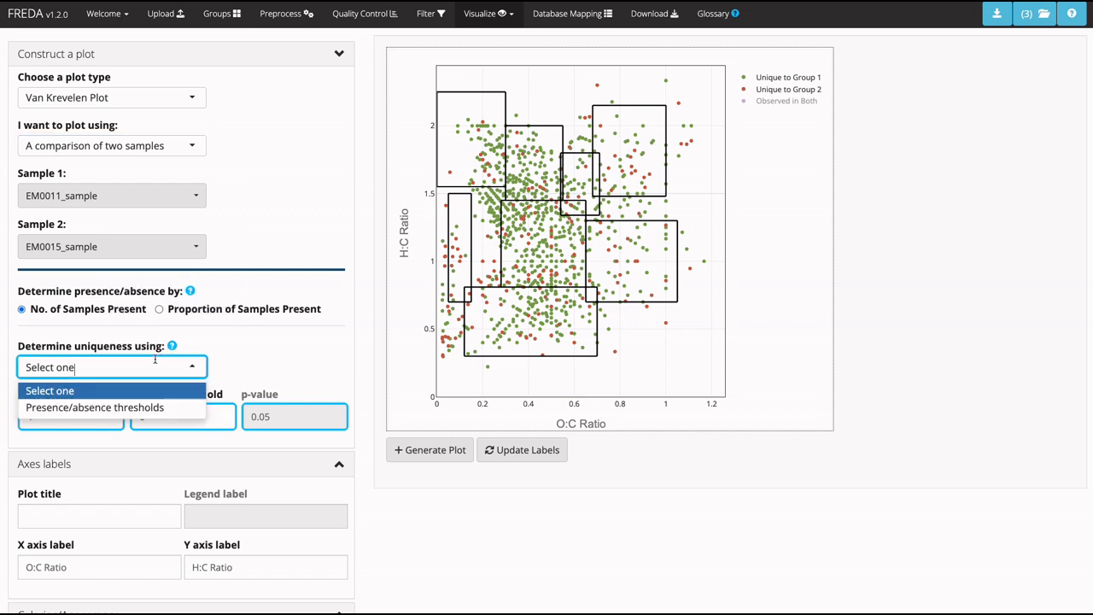
{"action": "left_click", "coordinate": [134, 410]}
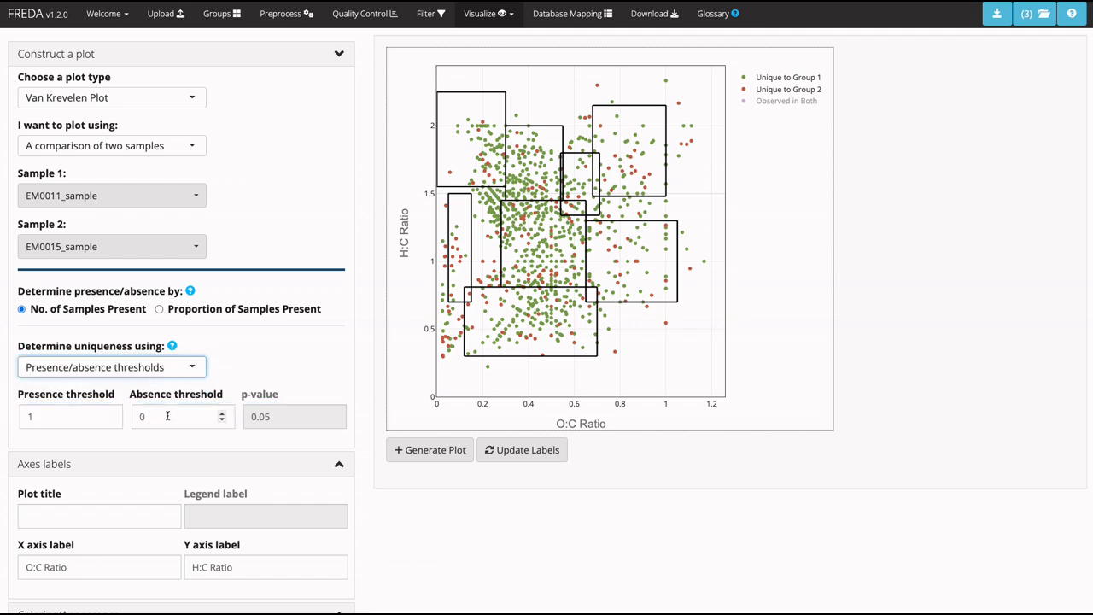
{"action": "left_click", "coordinate": [414, 453]}
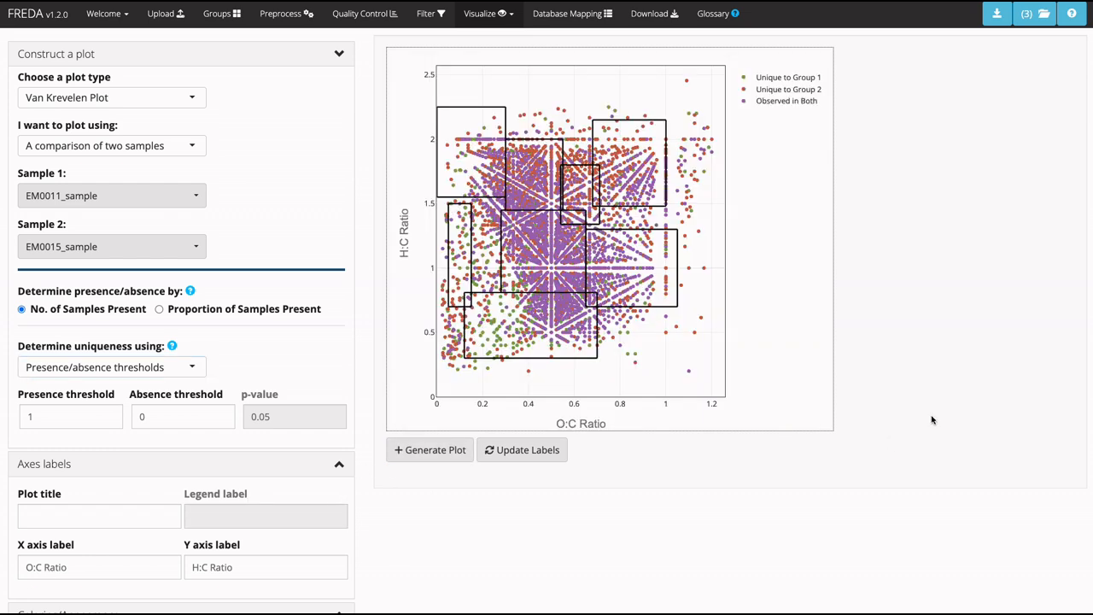
Hide the Observed in Both and Unique to Group 1 points in the two-sample comparison and save the plot.
{"action": "left_click", "coordinate": [786, 102]}
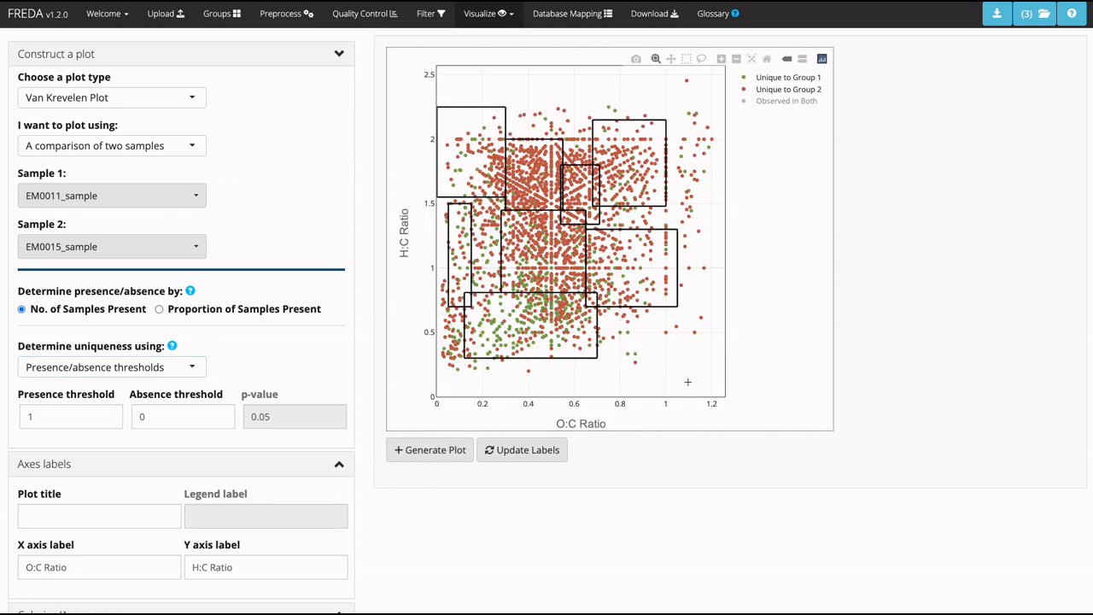
{"action": "left_click", "coordinate": [776, 90]}
{"action": "left_click", "coordinate": [777, 90]}
{"action": "left_click", "coordinate": [779, 78]}
{"action": "left_click", "coordinate": [996, 13]}
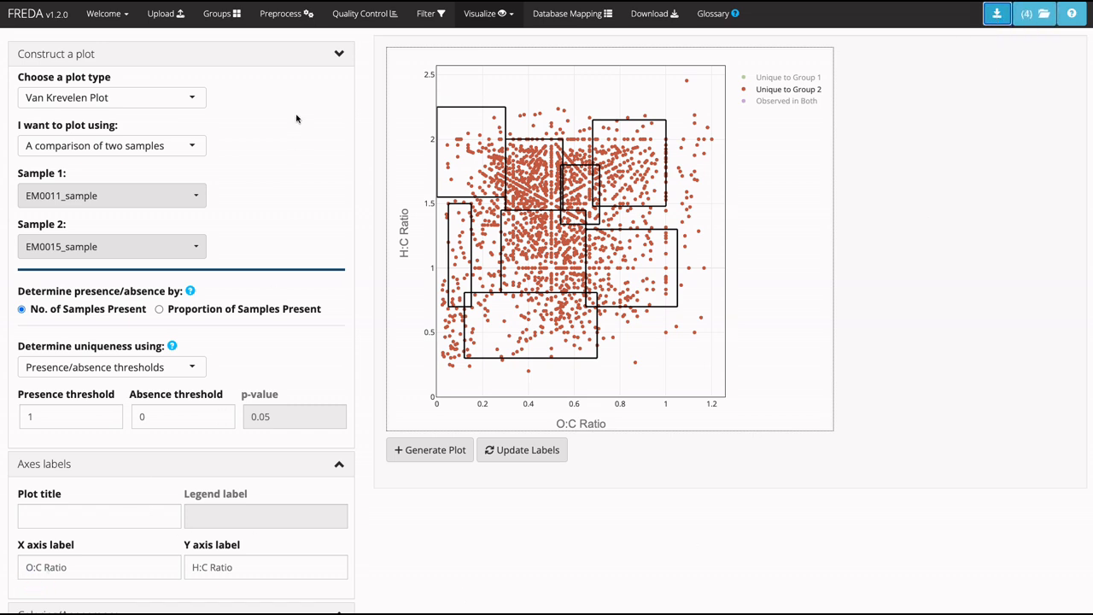
Set the plot type to Kendrick Plot and base it on a single sample.
{"action": "left_click", "coordinate": [124, 149]}
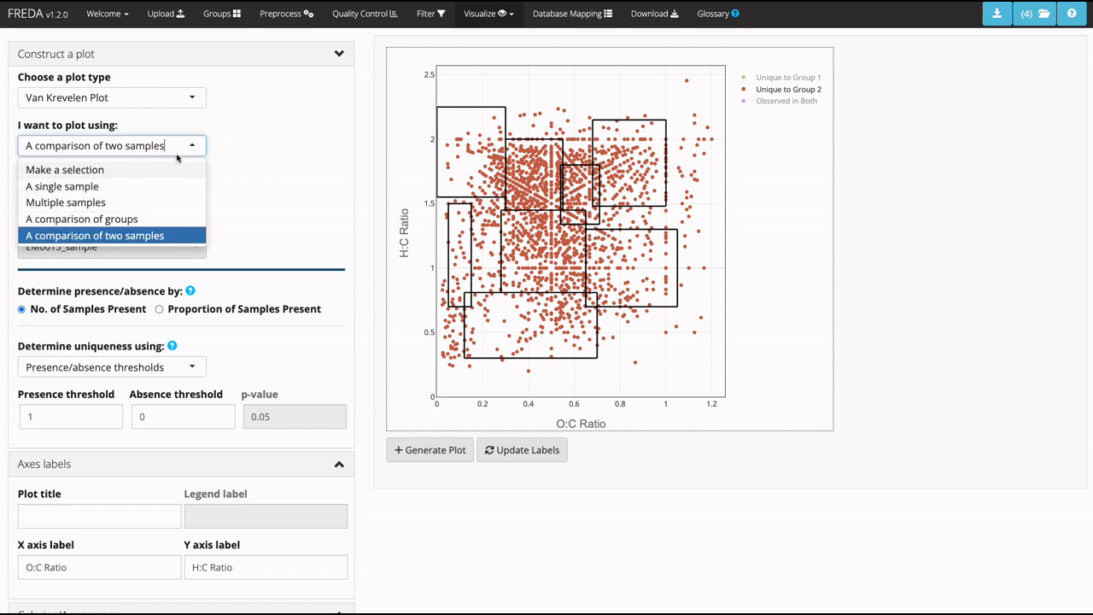
{"action": "left_click", "coordinate": [252, 138]}
{"action": "left_click", "coordinate": [134, 101]}
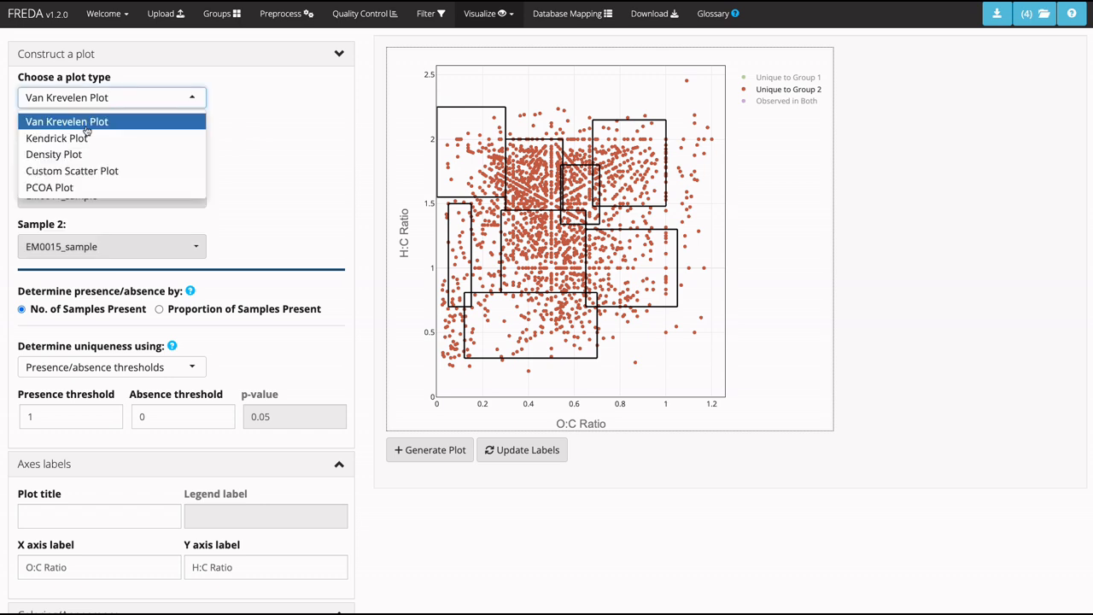
{"action": "left_click", "coordinate": [60, 139]}
{"action": "left_click", "coordinate": [152, 153]}
{"action": "left_click", "coordinate": [90, 185]}
Generate the Kendrick plot for EM0063_sample and save it.
{"action": "left_click", "coordinate": [145, 194]}
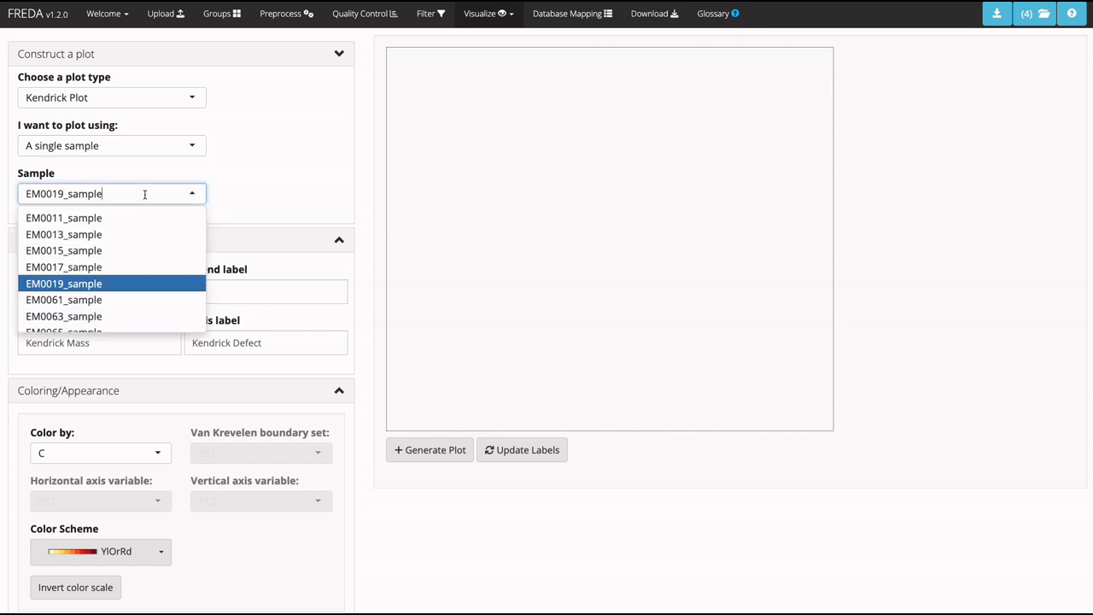
{"action": "scroll", "coordinate": [103, 286], "scroll_direction": "down", "scroll_amount": 1}
{"action": "left_click", "coordinate": [92, 291]}
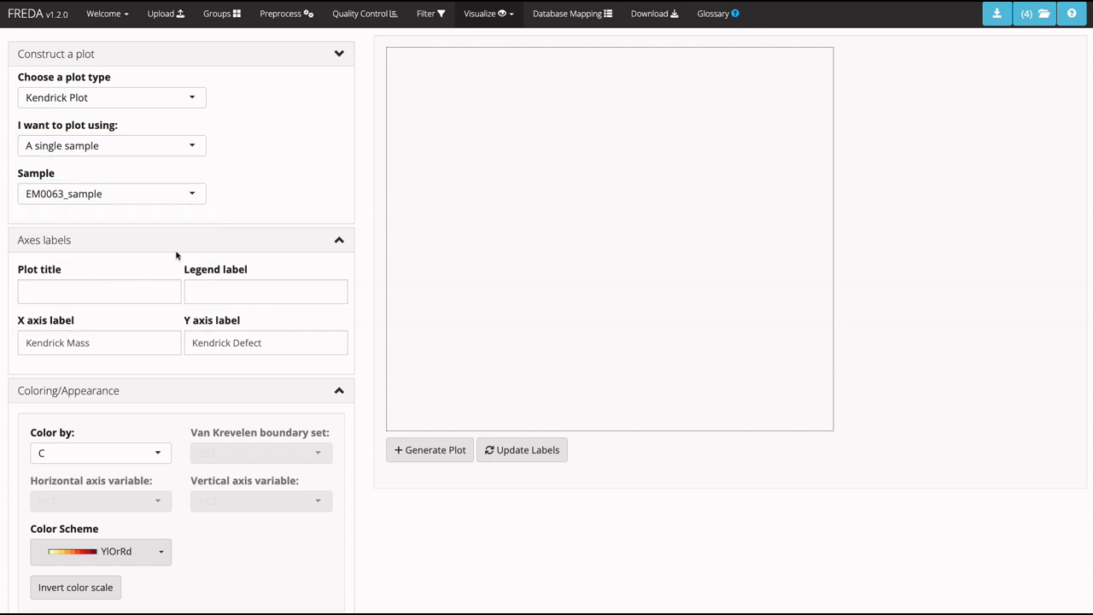
{"action": "left_click", "coordinate": [429, 453]}
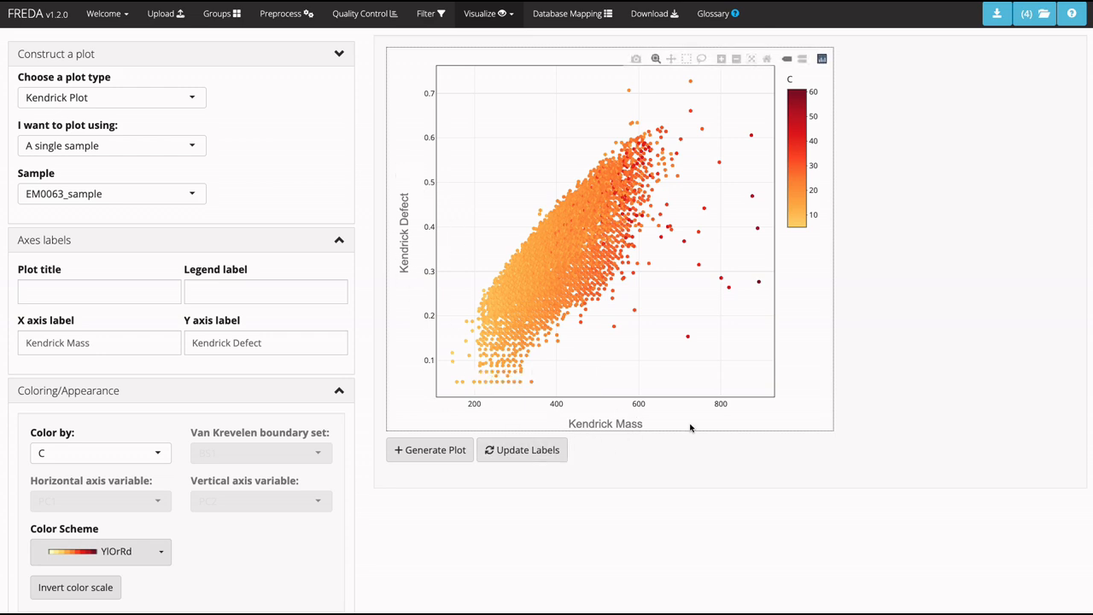
{"action": "left_click", "coordinate": [996, 14]}
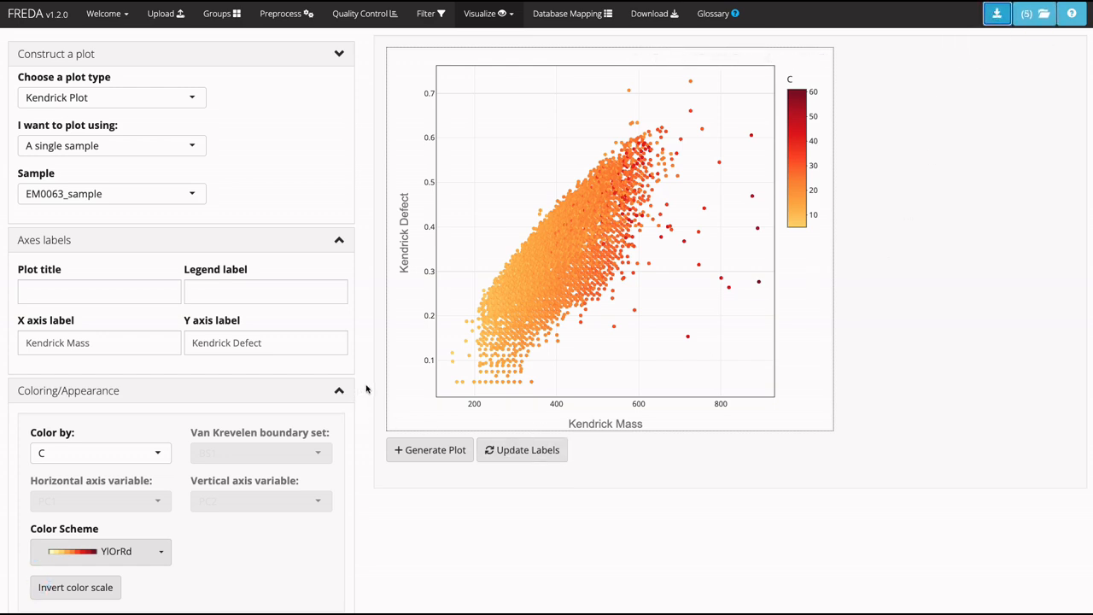
Generate a density plot of variable C for the single sample EW0115_sample.
{"action": "left_click", "coordinate": [142, 96]}
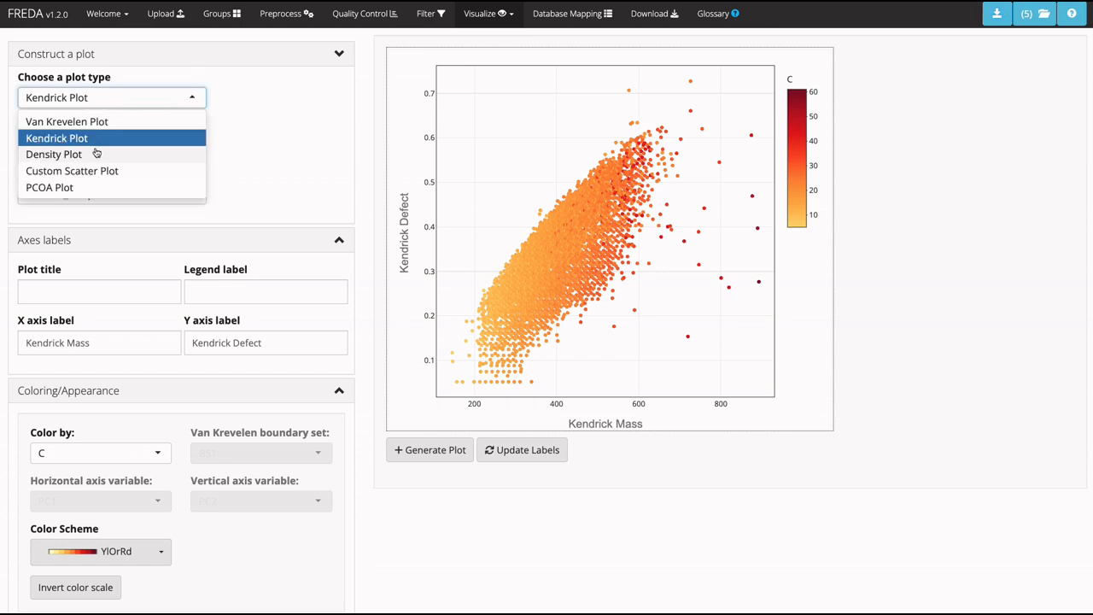
{"action": "left_click", "coordinate": [97, 154]}
{"action": "left_click", "coordinate": [168, 145]}
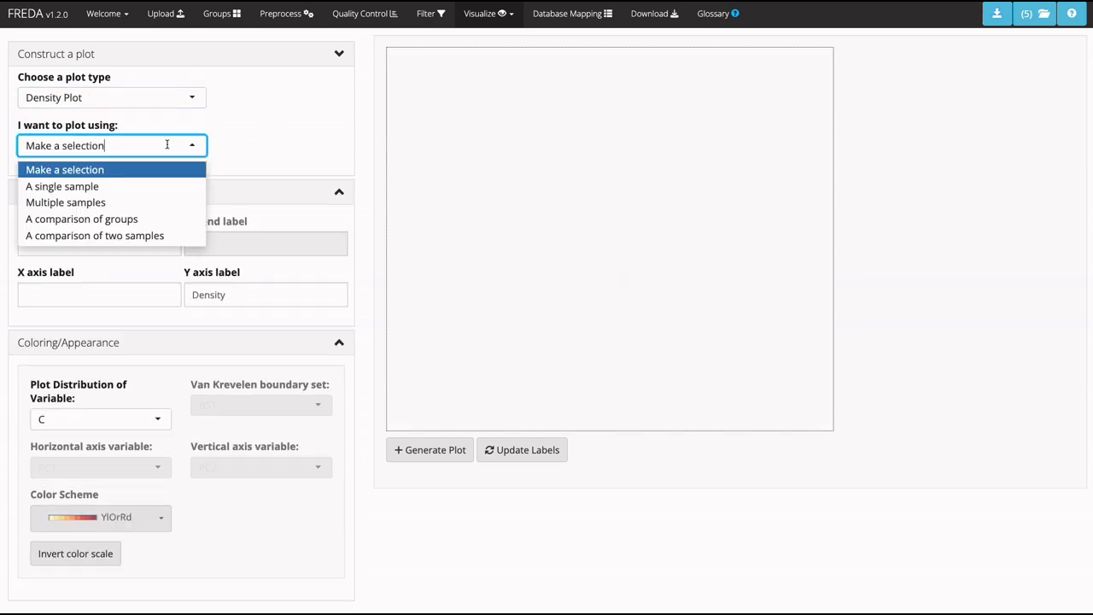
{"action": "left_click", "coordinate": [68, 185]}
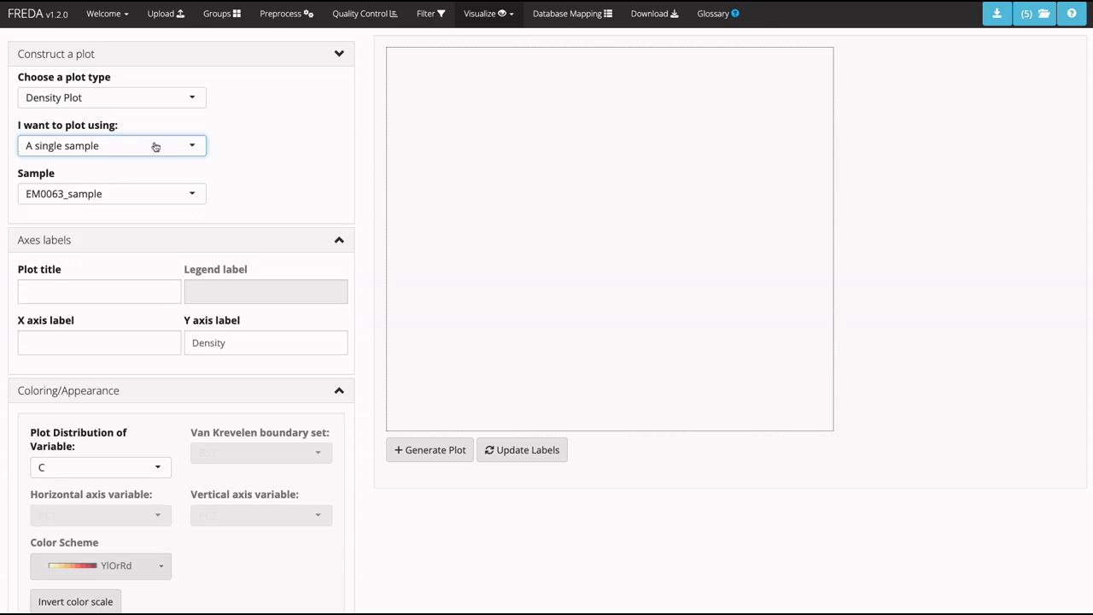
{"action": "left_click", "coordinate": [92, 190]}
{"action": "scroll", "coordinate": [115, 278], "scroll_direction": "down", "scroll_amount": 2}
{"action": "scroll", "coordinate": [115, 277], "scroll_direction": "down", "scroll_amount": 2}
{"action": "left_click", "coordinate": [92, 275]}
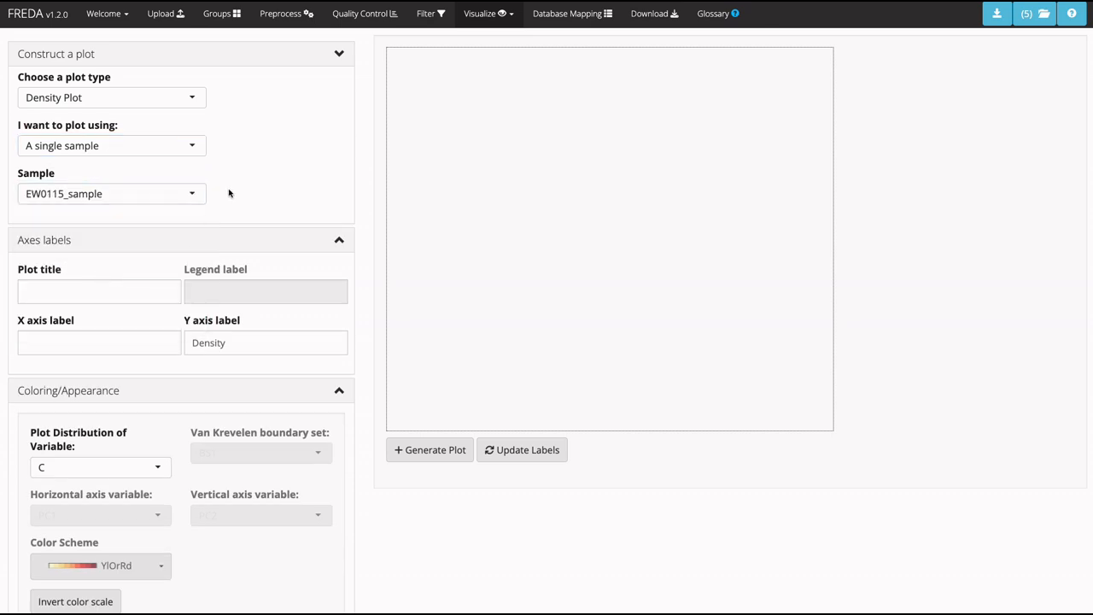
{"action": "left_click", "coordinate": [410, 450]}
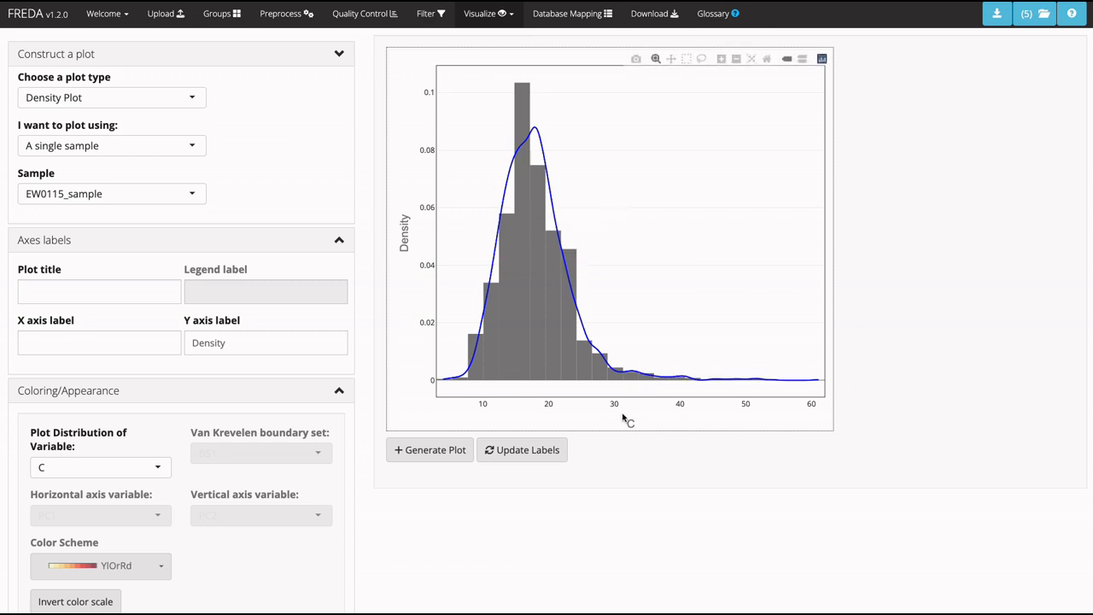
Change the variable whose distribution is plotted to N:C Ratio.
{"action": "left_click", "coordinate": [79, 469]}
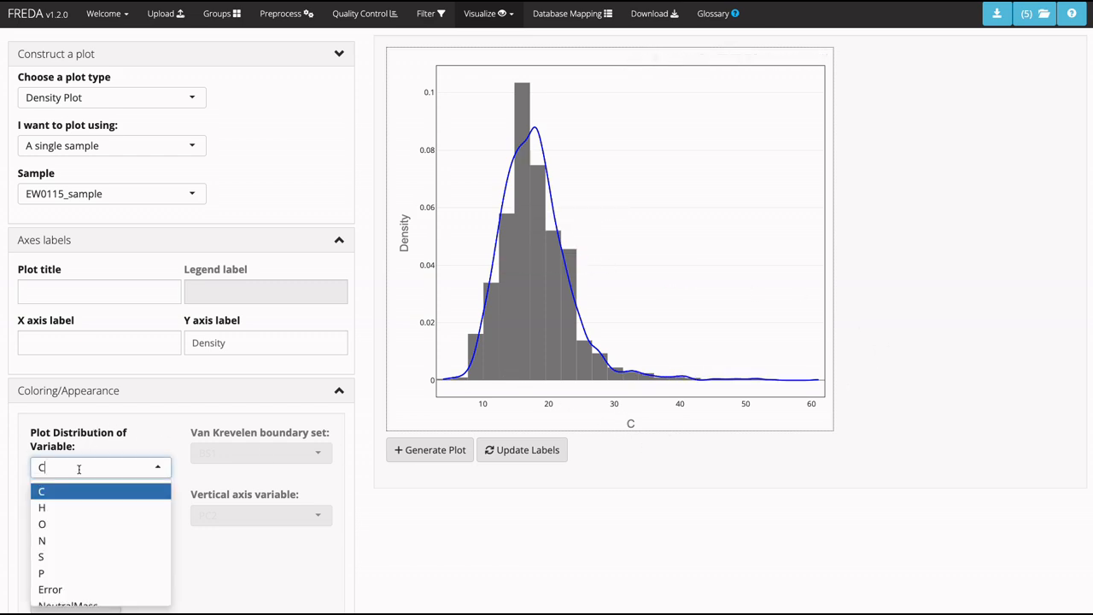
{"action": "scroll", "coordinate": [86, 518], "scroll_direction": "down", "scroll_amount": 3}
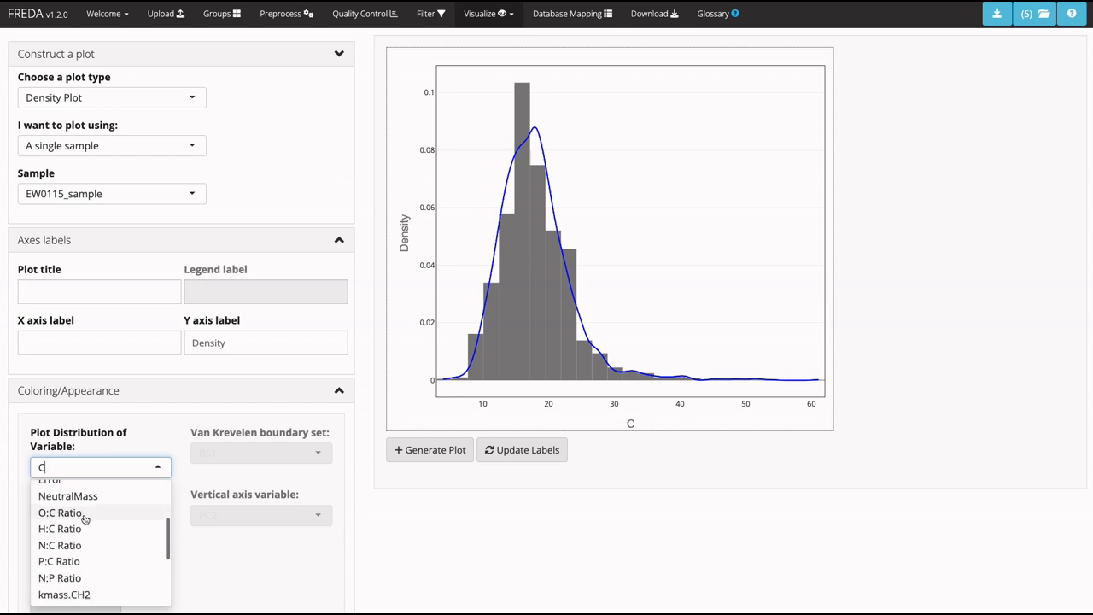
{"action": "left_click", "coordinate": [79, 541]}
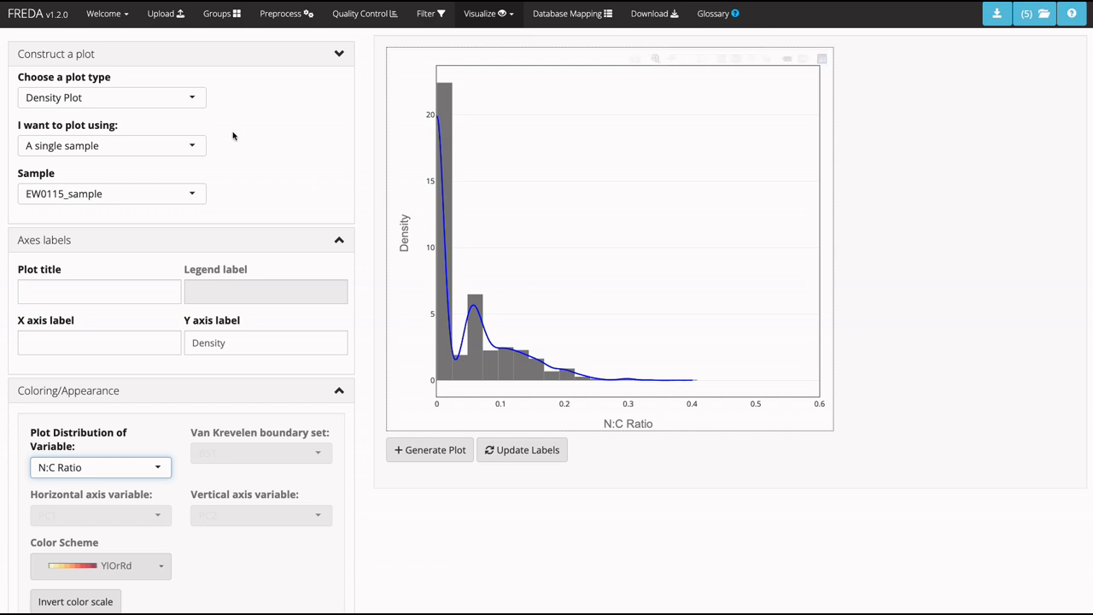
Generate a density plot of multiple samples, using the grouped samples EM0011_sample through EM0019_sample.
{"action": "left_click", "coordinate": [114, 146]}
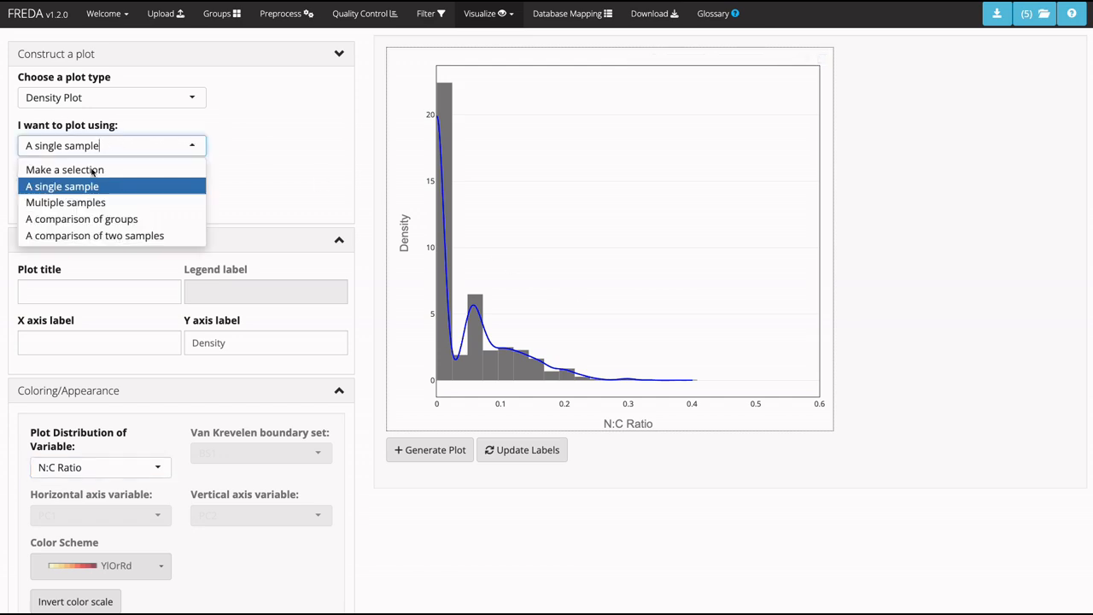
{"action": "left_click", "coordinate": [63, 204]}
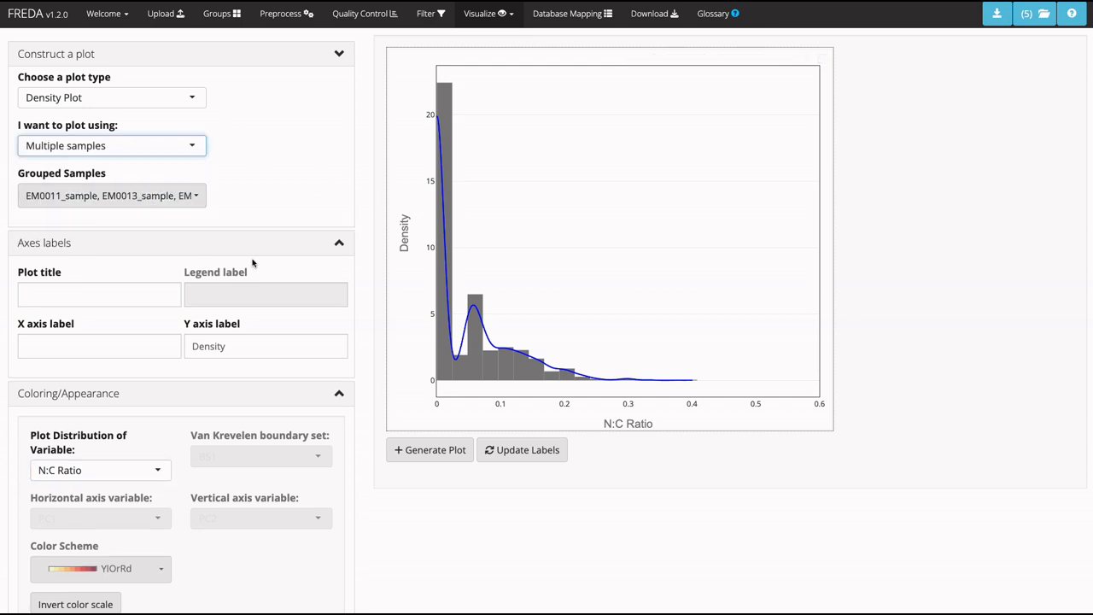
{"action": "left_click", "coordinate": [88, 196]}
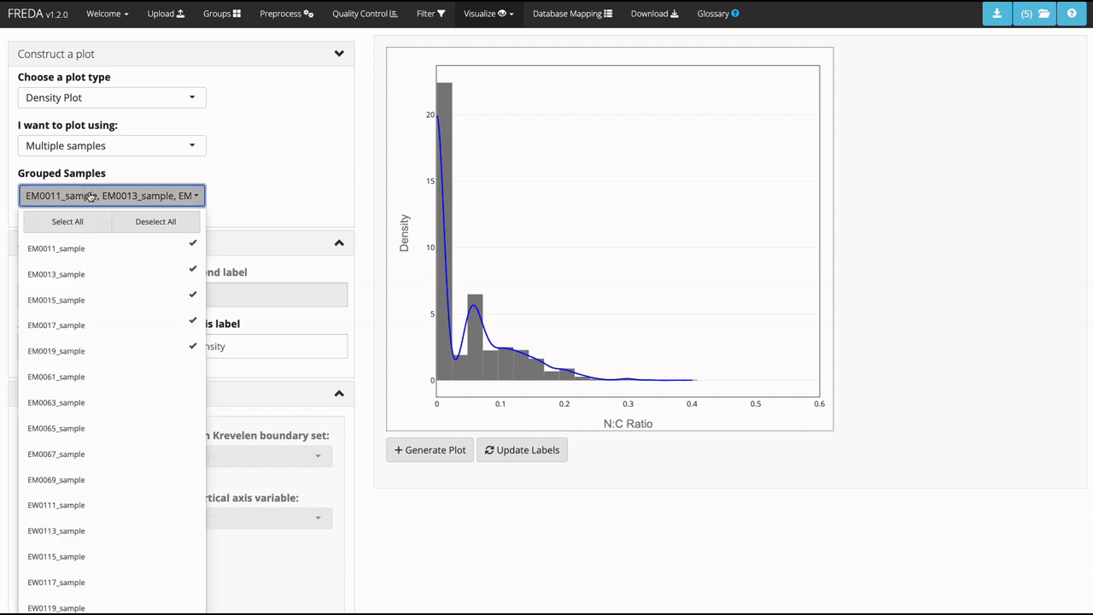
{"action": "left_click", "coordinate": [254, 196]}
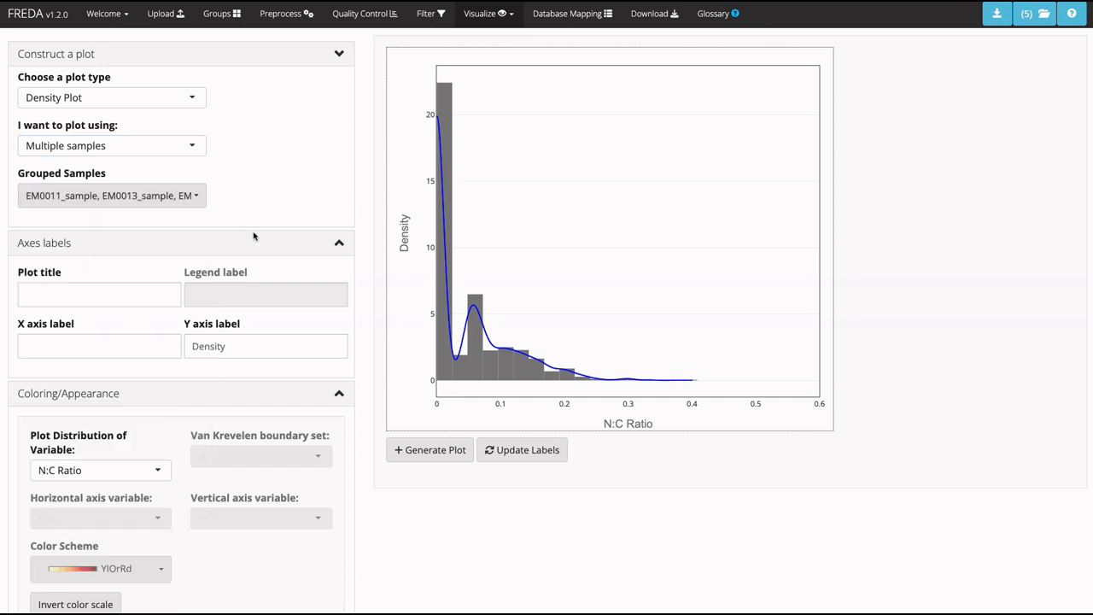
{"action": "left_click", "coordinate": [411, 456]}
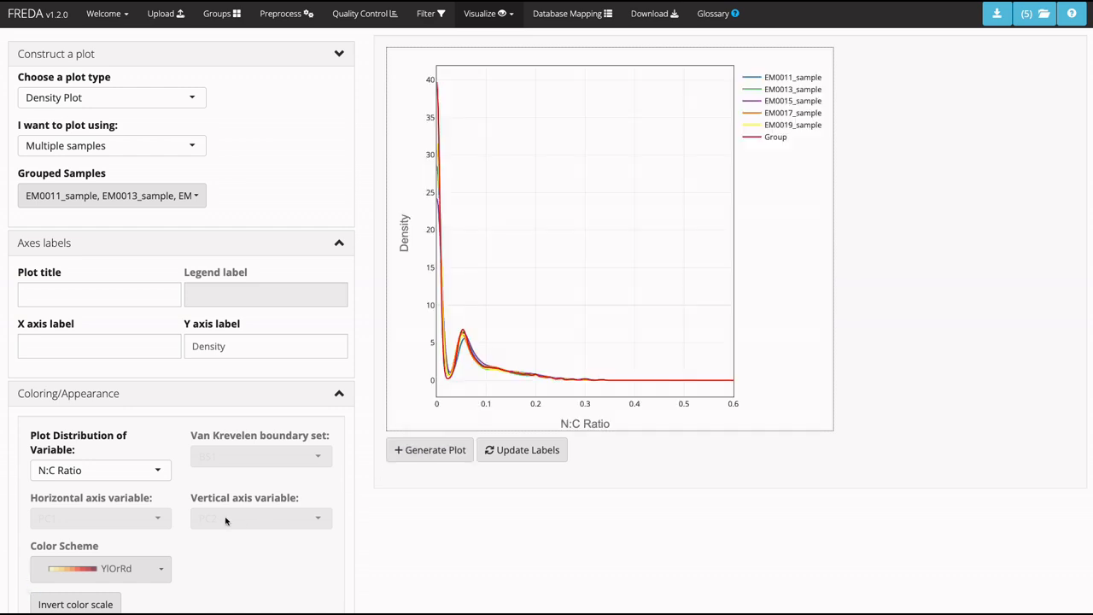
Set the plotted distribution variable of the multiple-sample density plot to C and save the plot.
{"action": "left_click", "coordinate": [99, 476]}
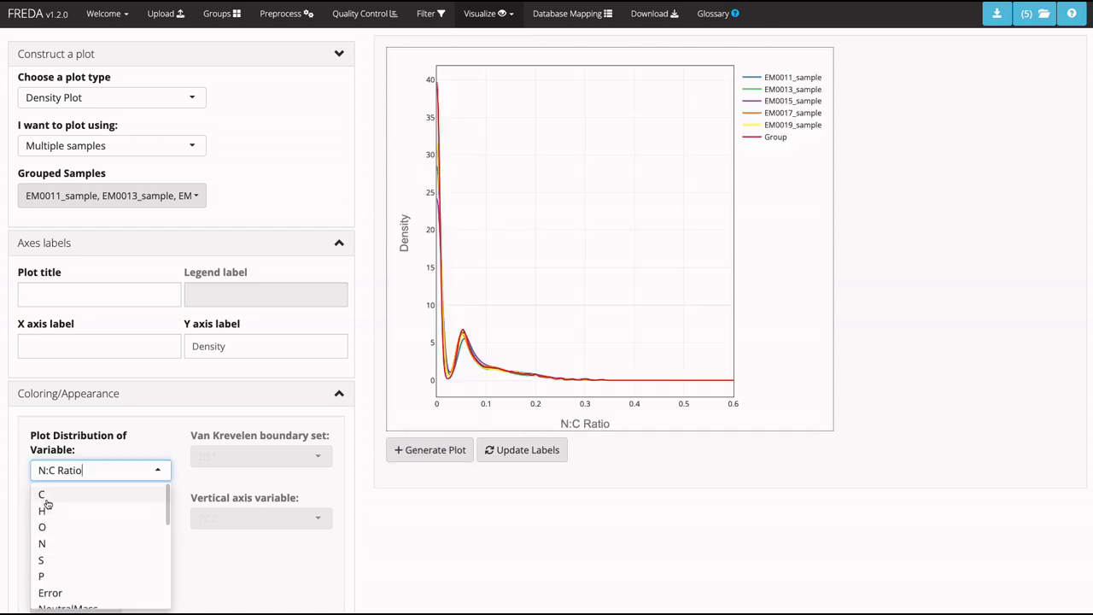
{"action": "left_click", "coordinate": [41, 494]}
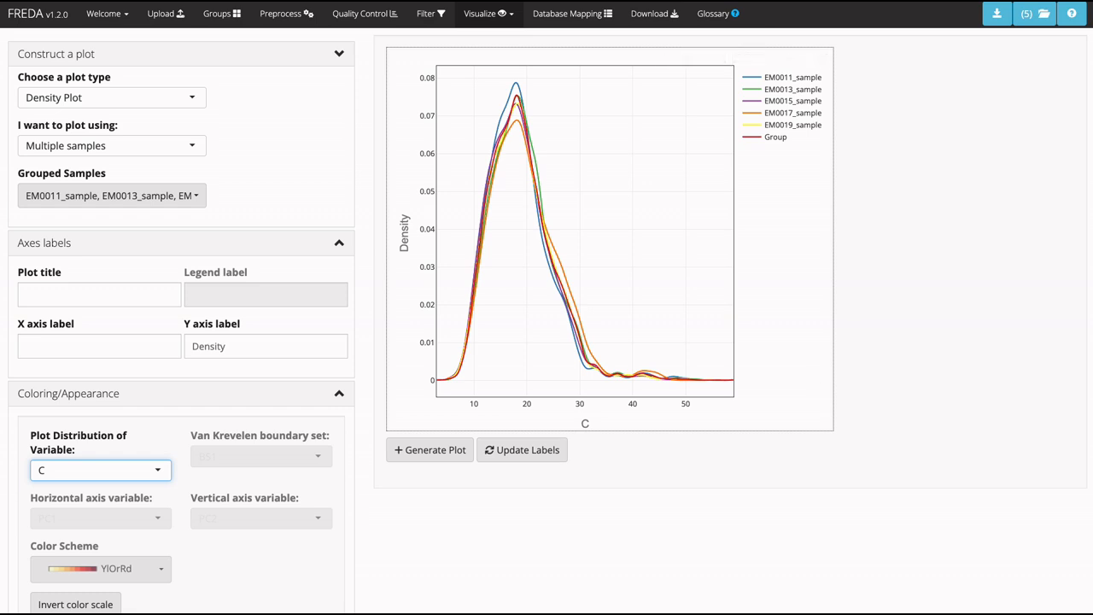
{"action": "left_click", "coordinate": [997, 13]}
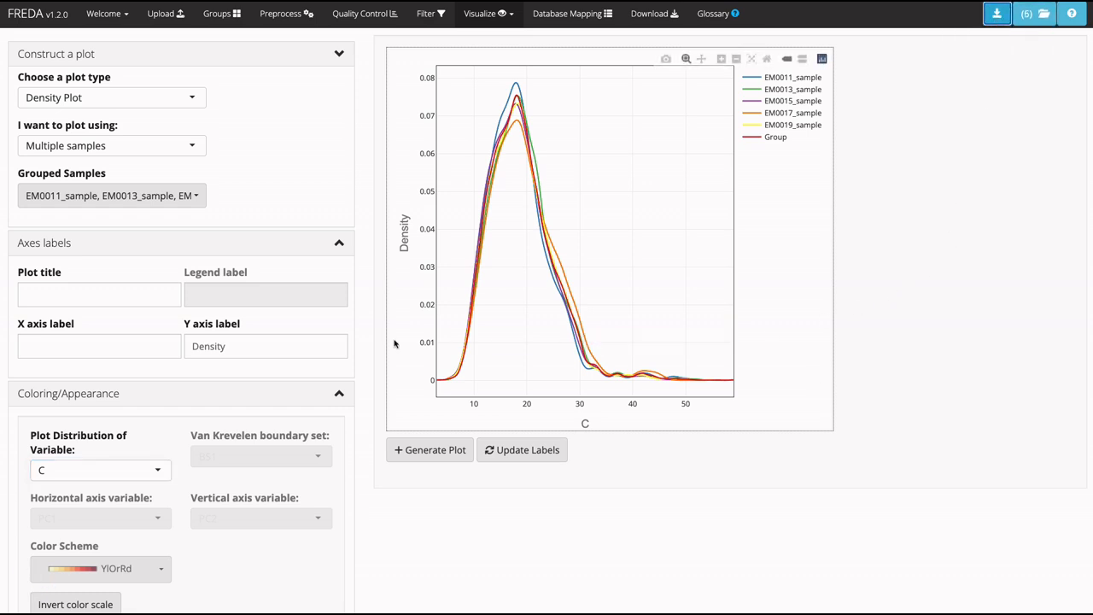
Generate a density plot comparing Group 1 with Group 2 and save it.
{"action": "left_click", "coordinate": [156, 145]}
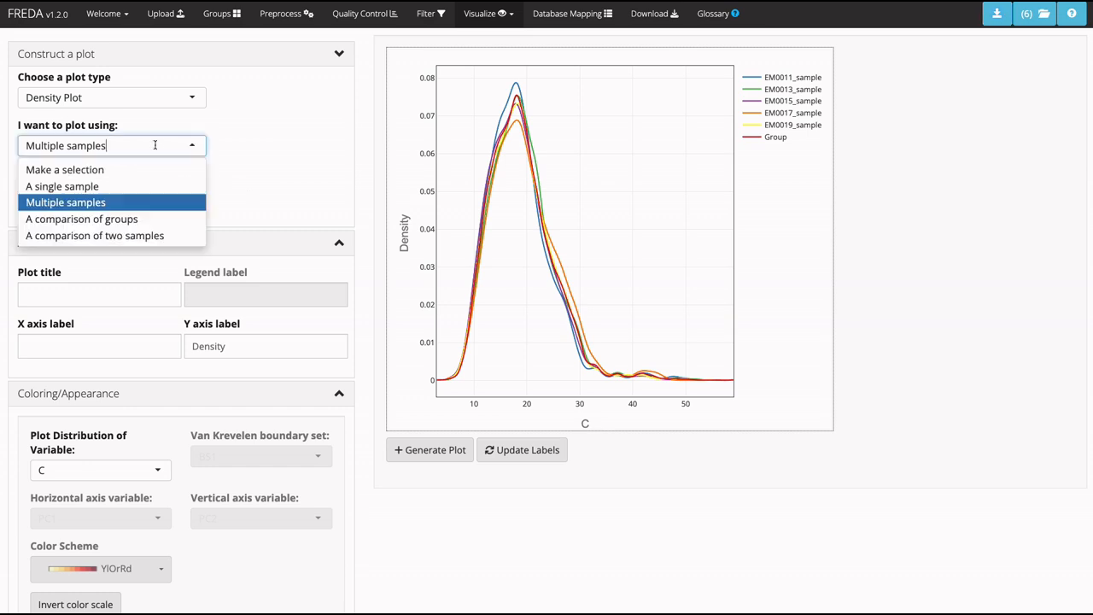
{"action": "left_click", "coordinate": [108, 219]}
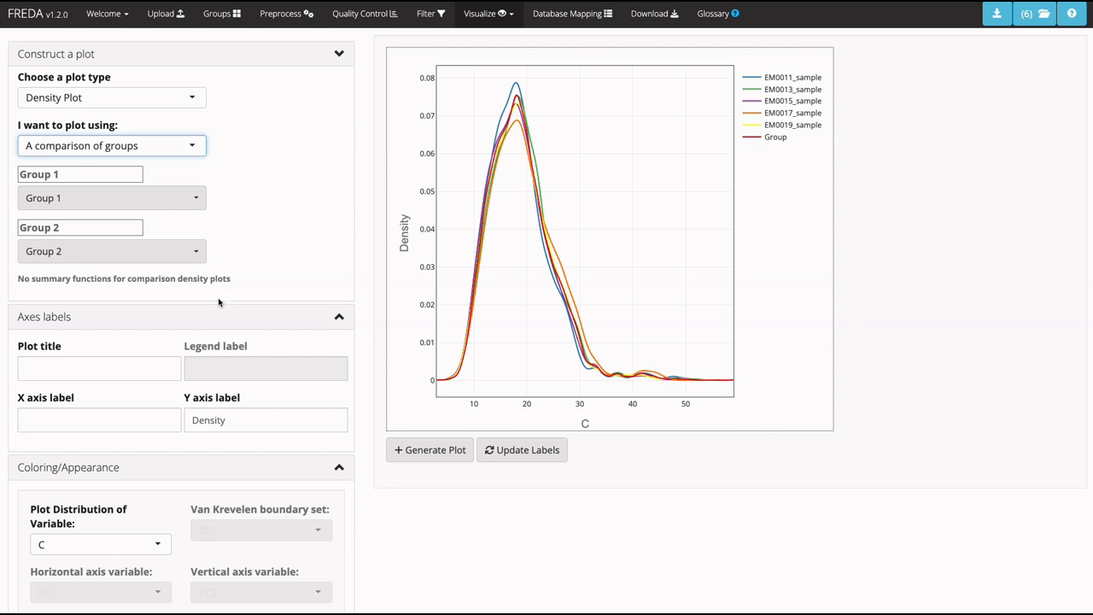
{"action": "left_click_drag", "start_coordinate": [236, 284], "coordinate": [17, 282]}
{"action": "left_click", "coordinate": [265, 283]}
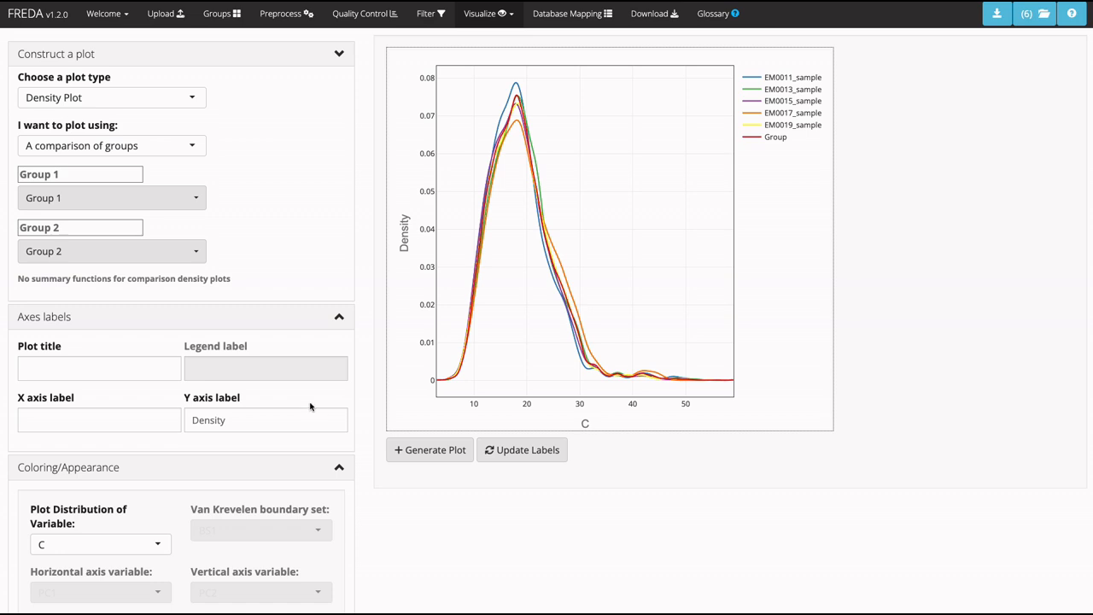
{"action": "left_click", "coordinate": [431, 450]}
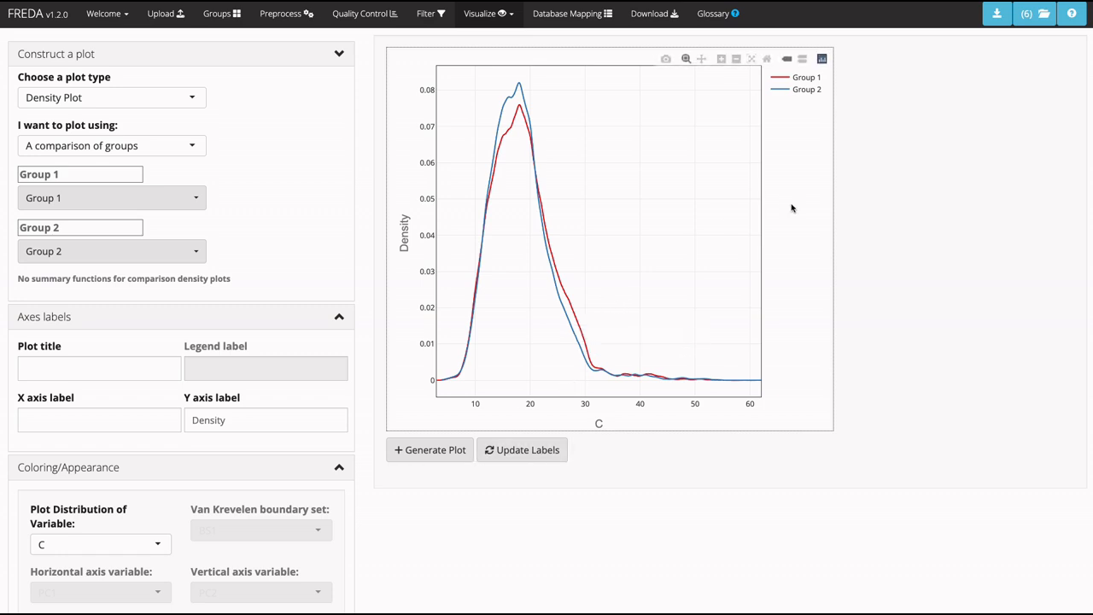
{"action": "left_click", "coordinate": [997, 12]}
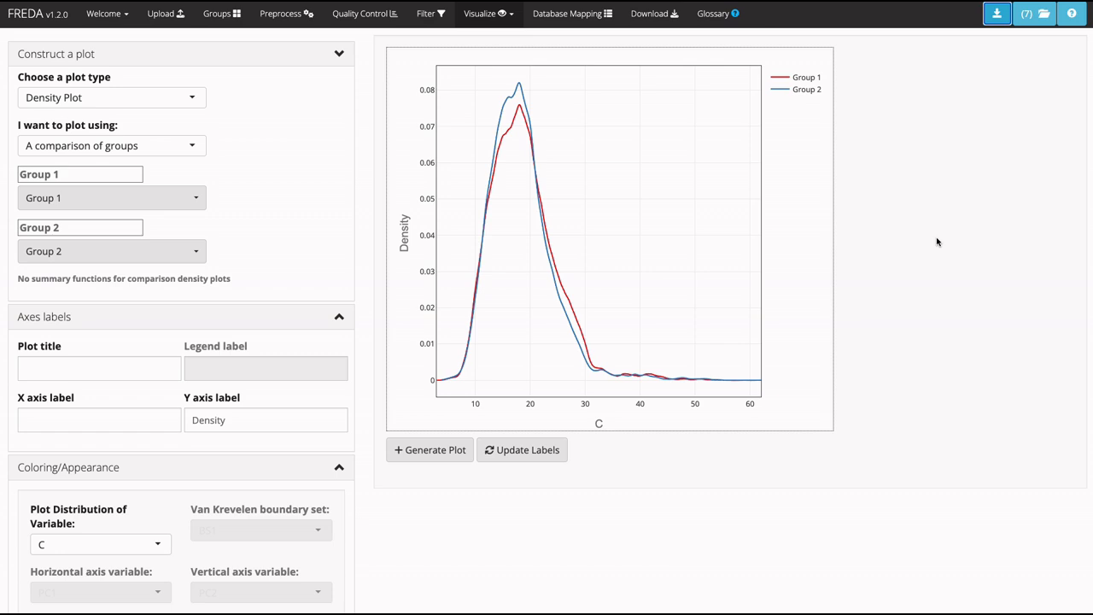
Set the plot type to Custom Scatter Plot with H:C Ratio as the horizontal axis variable.
{"action": "left_click", "coordinate": [77, 94]}
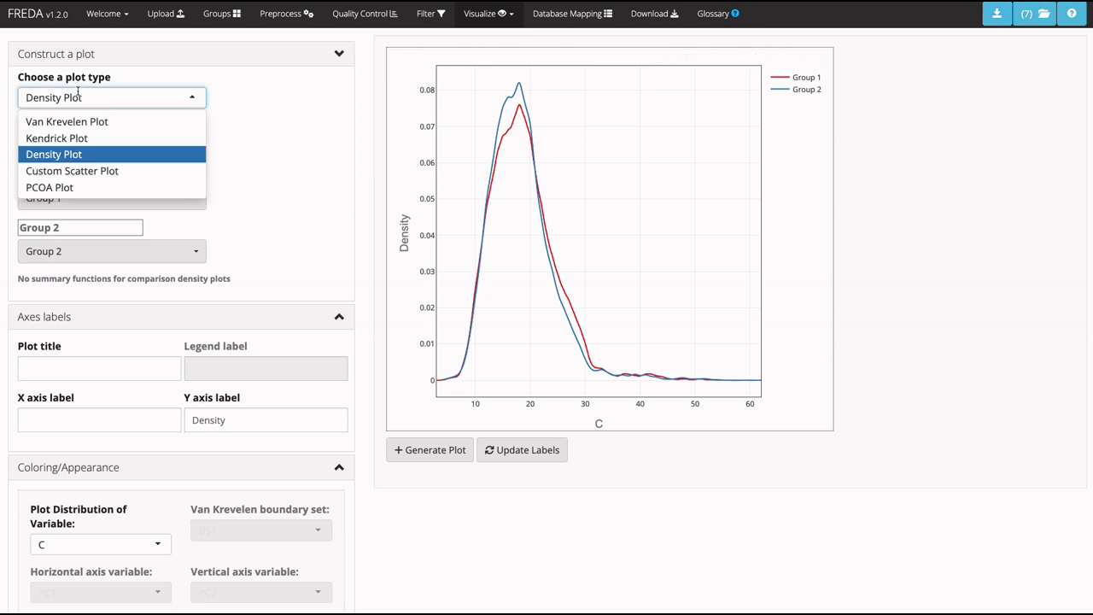
{"action": "left_click", "coordinate": [85, 171]}
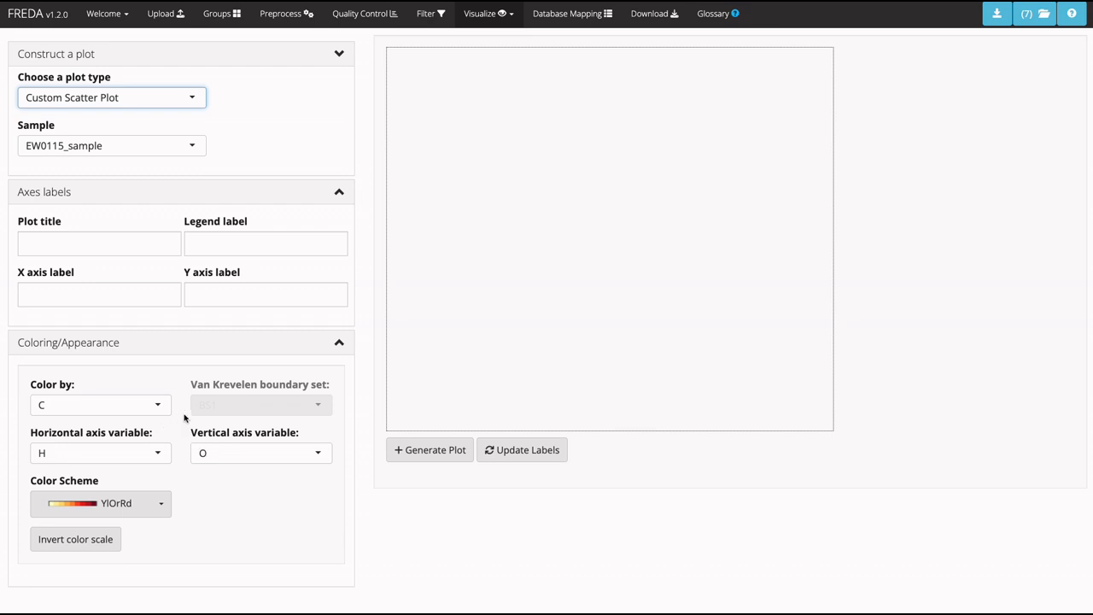
{"action": "left_click", "coordinate": [85, 452]}
{"action": "scroll", "coordinate": [73, 525], "scroll_direction": "down", "scroll_amount": 3}
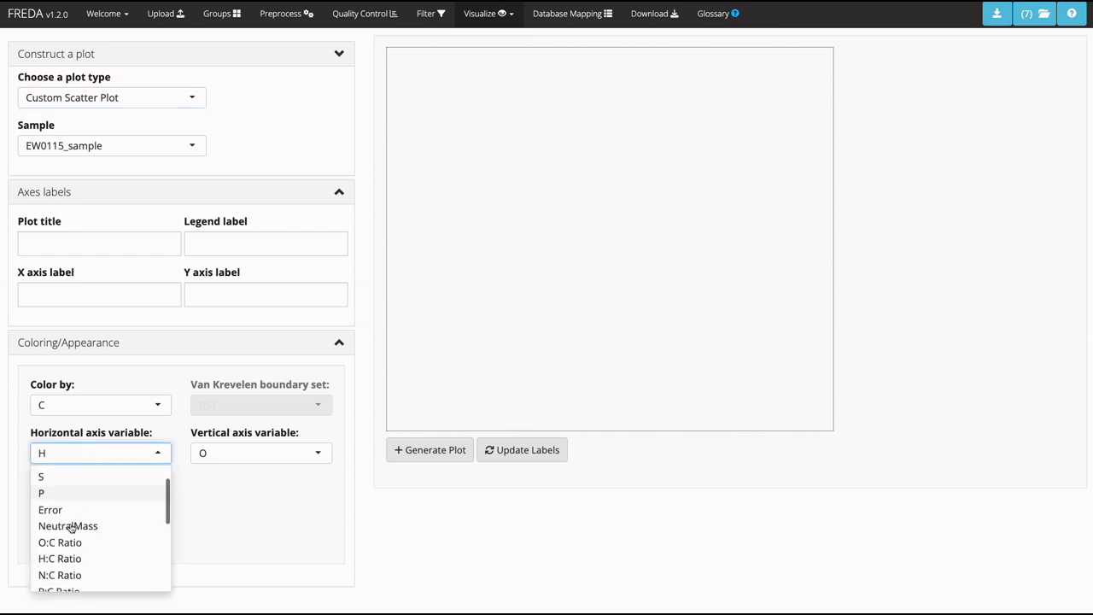
{"action": "left_click", "coordinate": [60, 510]}
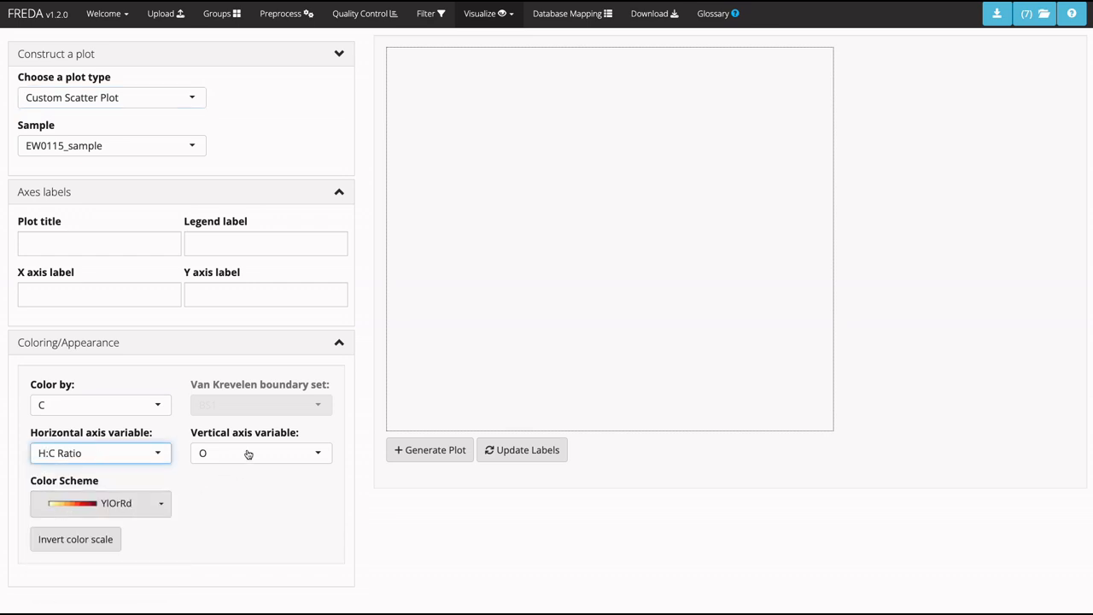
Generate the scatter plot with kmass.CH2 as the vertical axis variable and save it.
{"action": "left_click", "coordinate": [247, 453]}
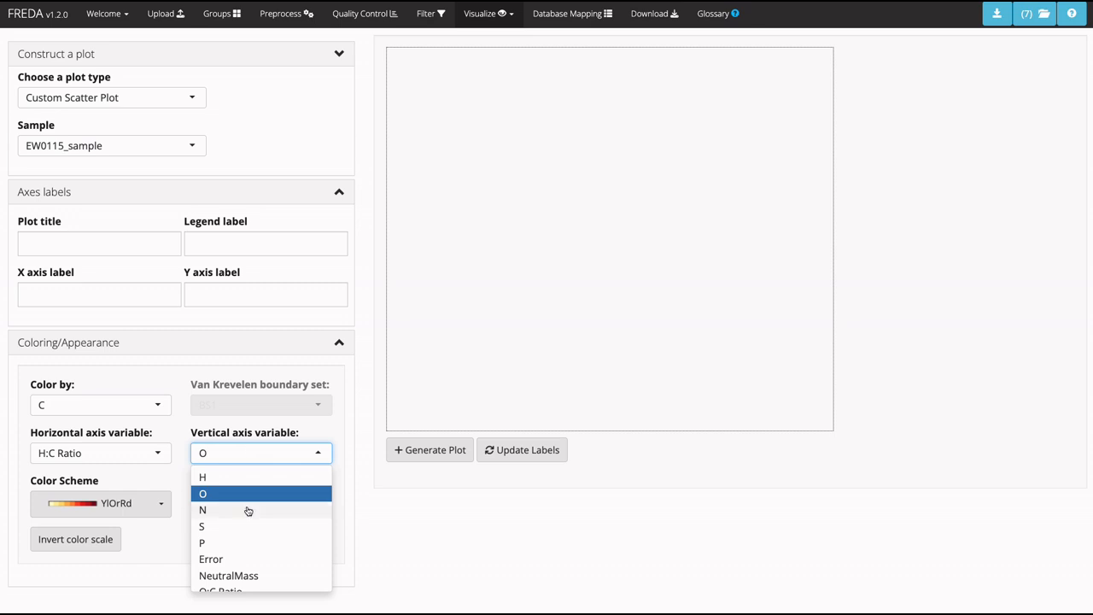
{"action": "scroll", "coordinate": [244, 504], "scroll_direction": "down", "scroll_amount": 4}
{"action": "left_click", "coordinate": [225, 522]}
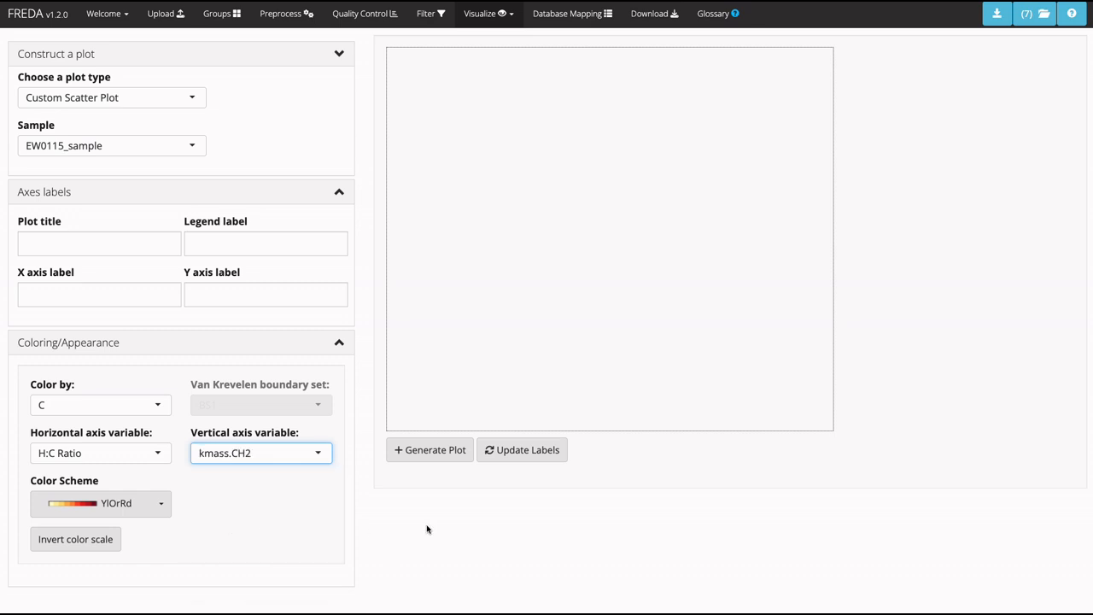
{"action": "left_click", "coordinate": [448, 451]}
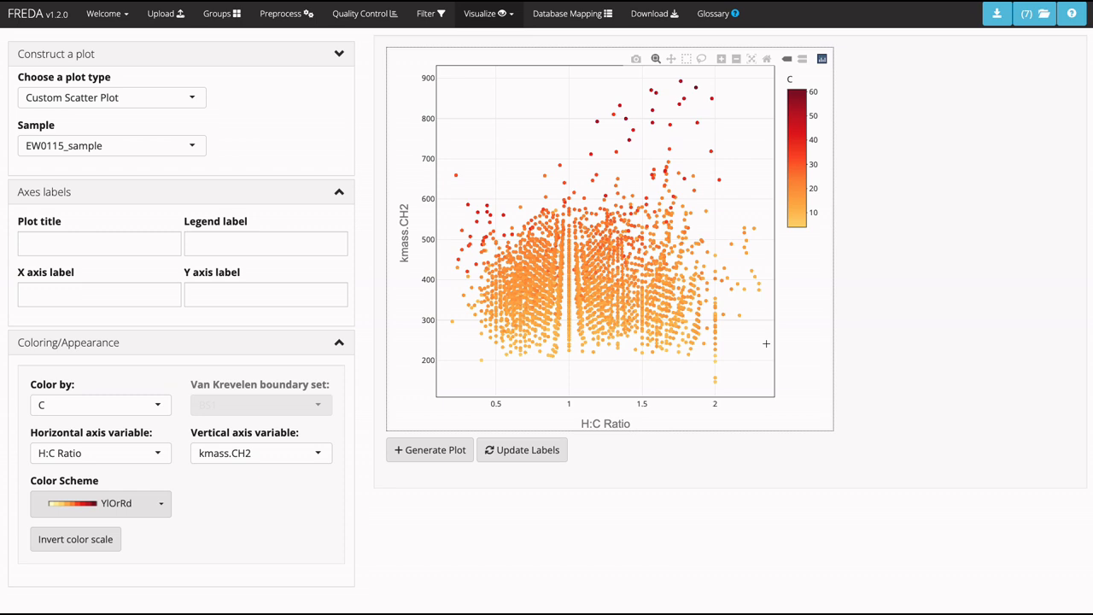
{"action": "left_click", "coordinate": [997, 13]}
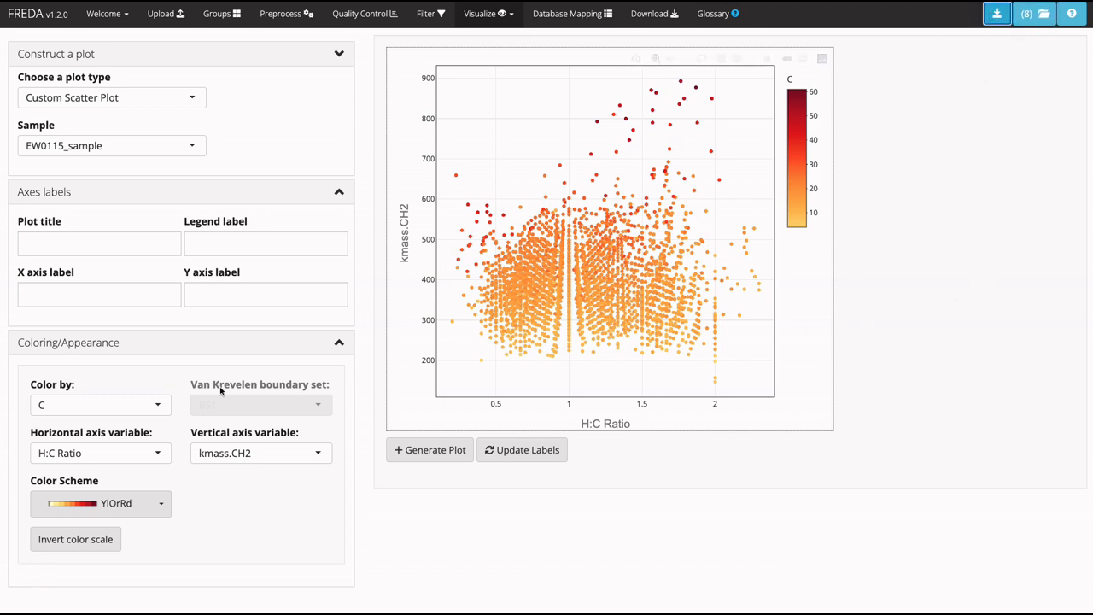
Set the plot type to PCOA Plot with euclidean as the distance metric.
{"action": "left_click", "coordinate": [116, 99]}
{"action": "left_click", "coordinate": [79, 191]}
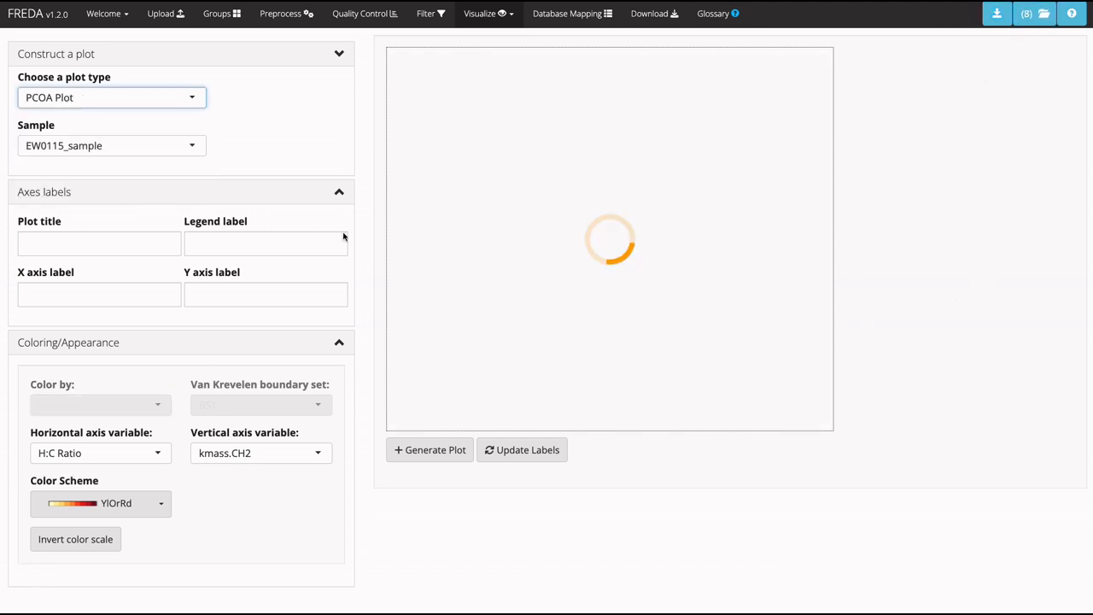
{"action": "left_click", "coordinate": [165, 147]}
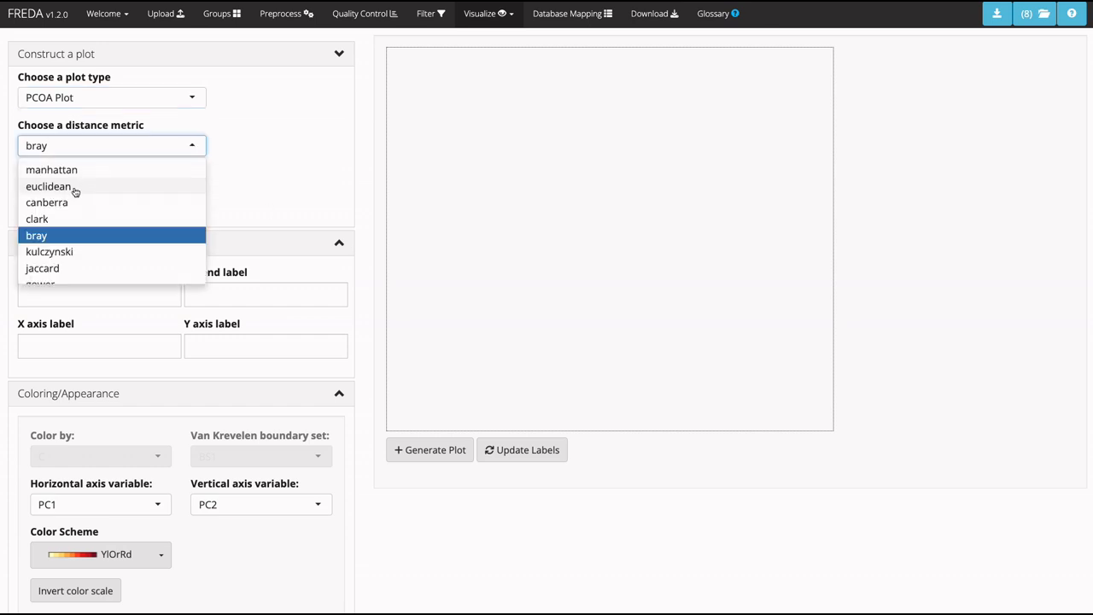
{"action": "left_click", "coordinate": [74, 188]}
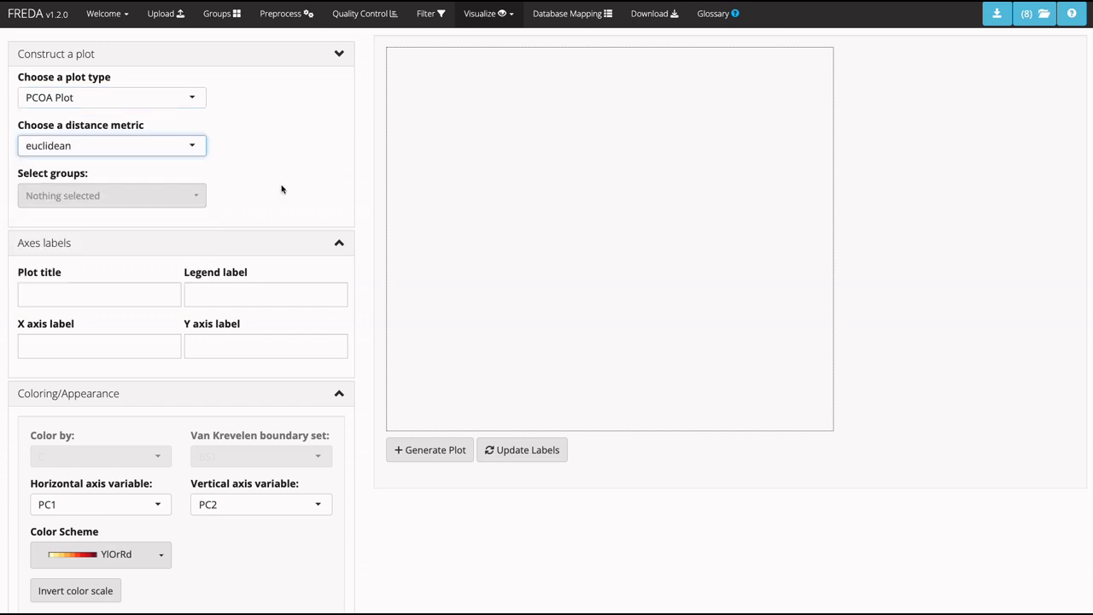
Include Group 1 and Group 2 in the PCOA plot and generate it with PC1 and PC2 as axis variables.
{"action": "left_click", "coordinate": [172, 194]}
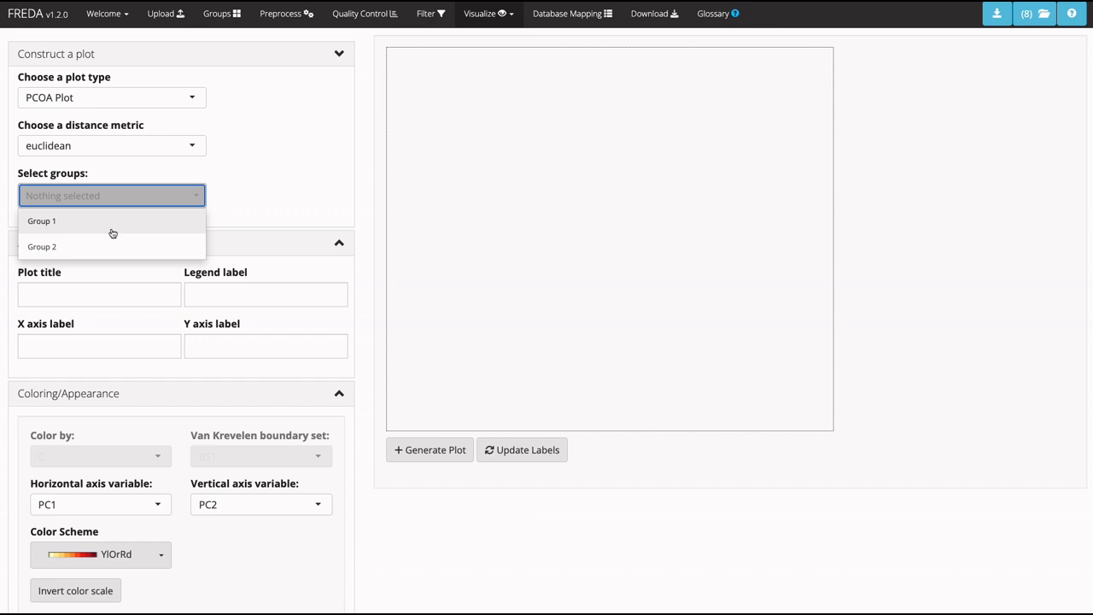
{"action": "left_click", "coordinate": [108, 229]}
{"action": "left_click", "coordinate": [111, 244]}
{"action": "left_click", "coordinate": [254, 203]}
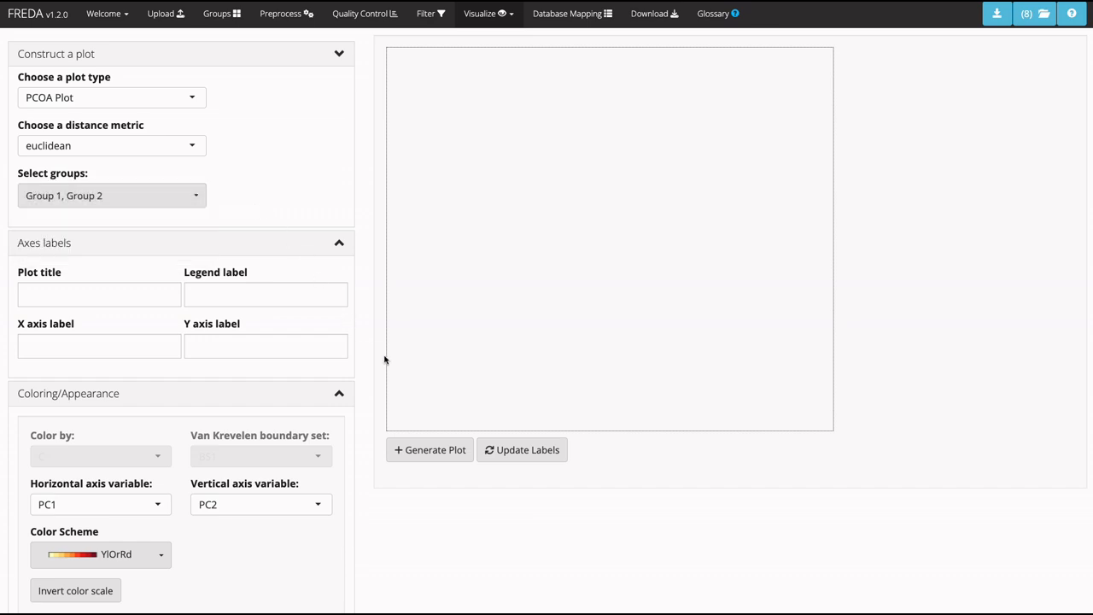
{"action": "left_click", "coordinate": [422, 450]}
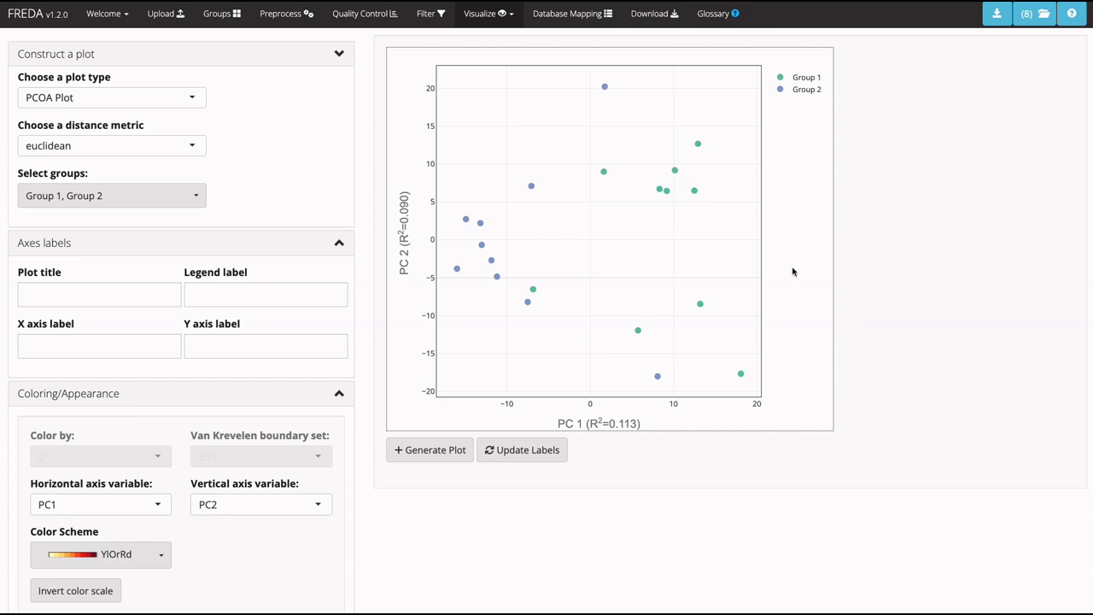
Review the list of saved plots and close it.
{"action": "left_click", "coordinate": [1029, 15]}
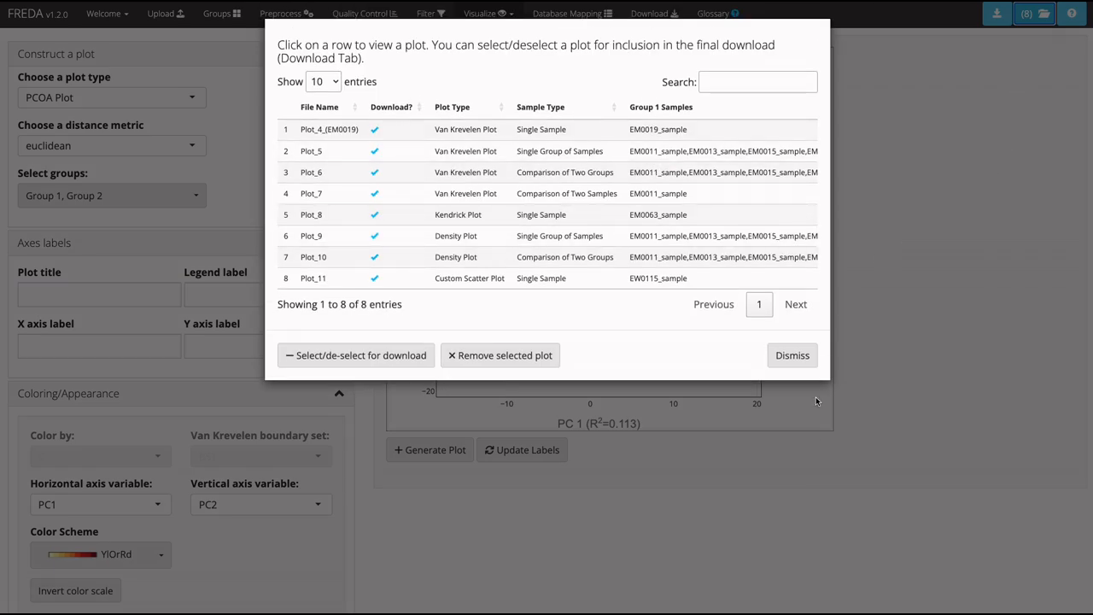
{"action": "left_click", "coordinate": [792, 356]}
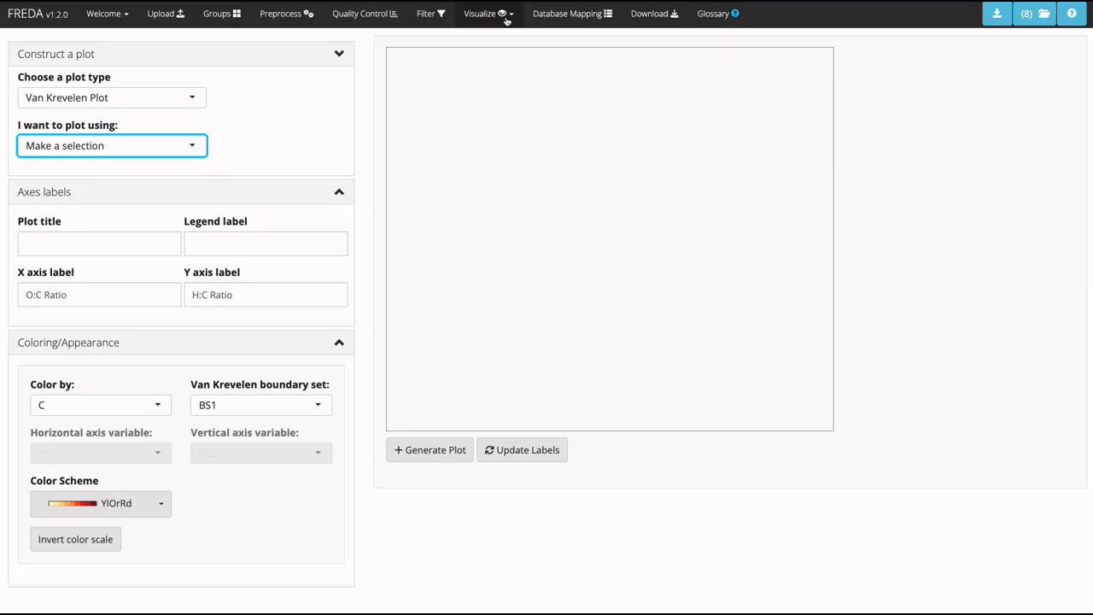
Open the Linked Plots page and compare the Van Krevelen plots Plot_4_(EM0019) and Plot_5.
{"action": "left_click", "coordinate": [501, 15]}
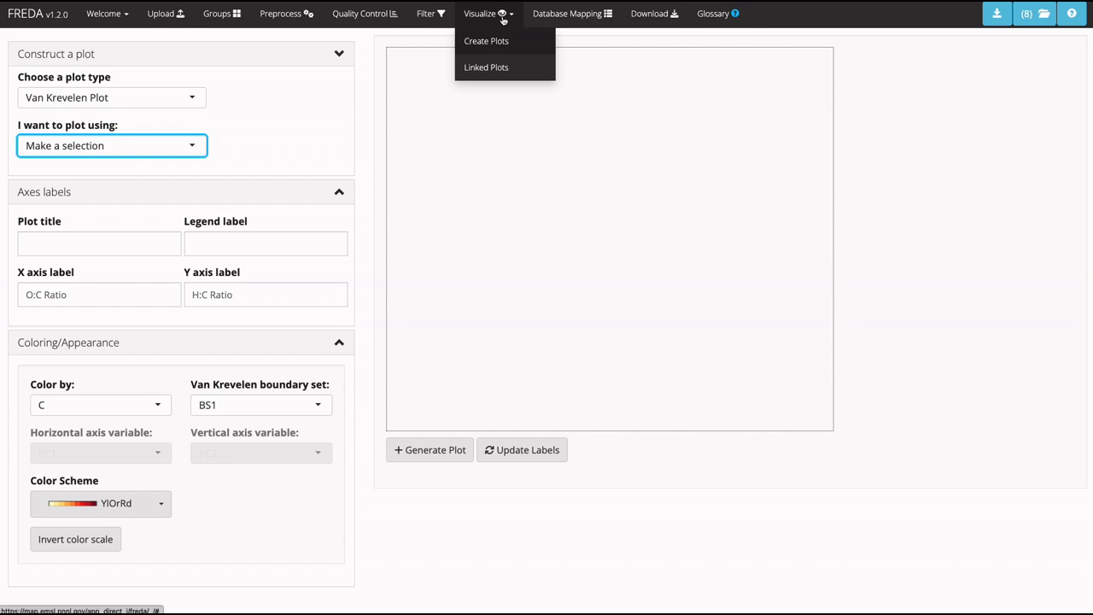
{"action": "left_click", "coordinate": [485, 68]}
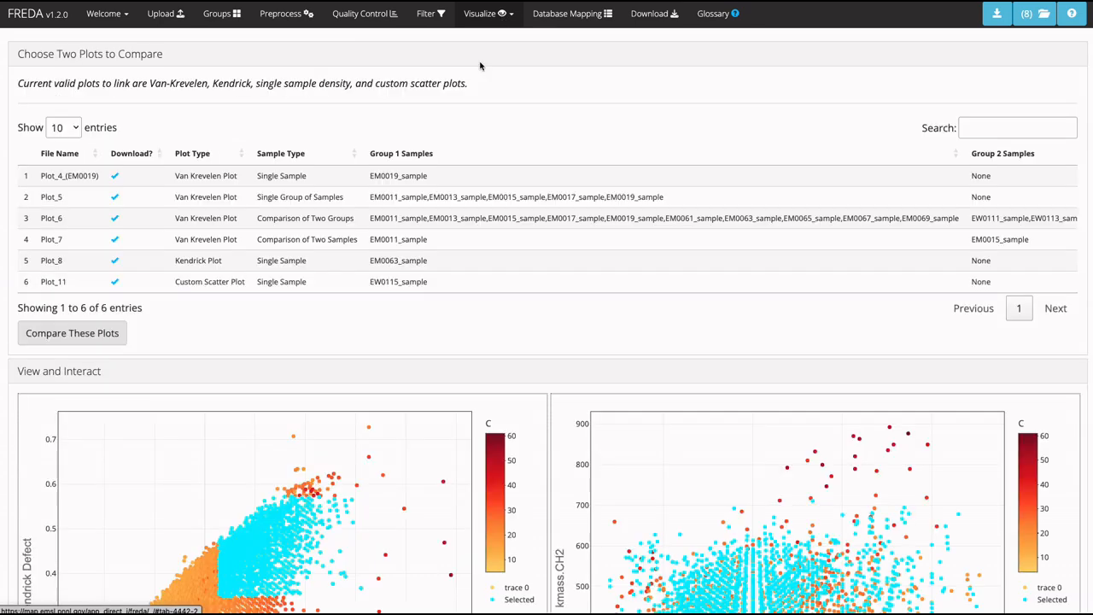
{"action": "left_click", "coordinate": [169, 182]}
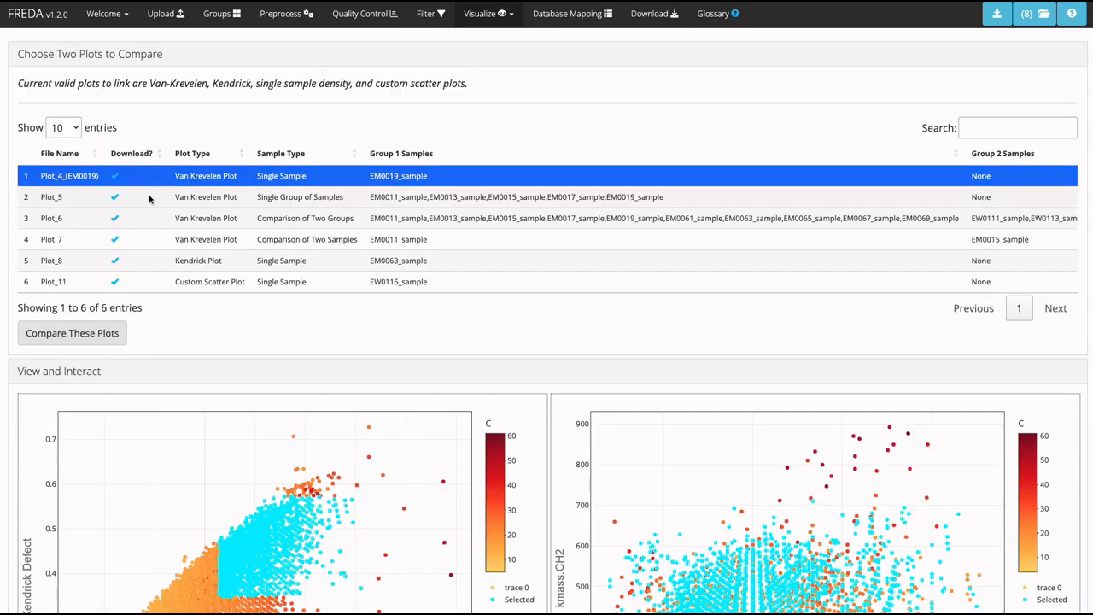
{"action": "left_click", "coordinate": [150, 197]}
{"action": "left_click", "coordinate": [89, 334]}
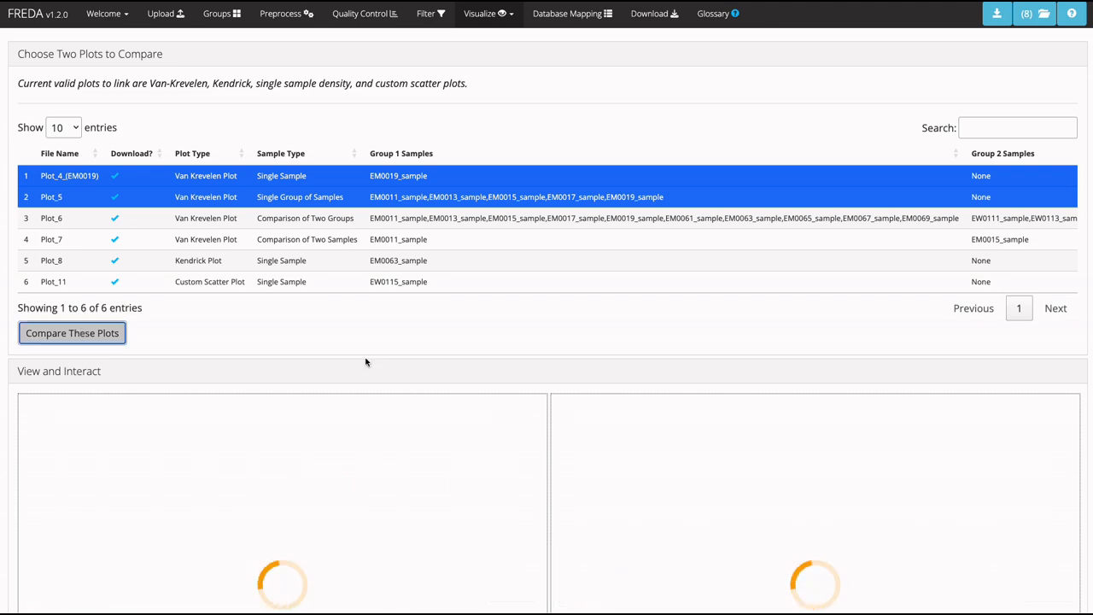
Box-select the points in the central area of the EM0019 plot to highlight them in both linked plots.
{"action": "scroll", "coordinate": [413, 329], "scroll_direction": "down", "scroll_amount": 3}
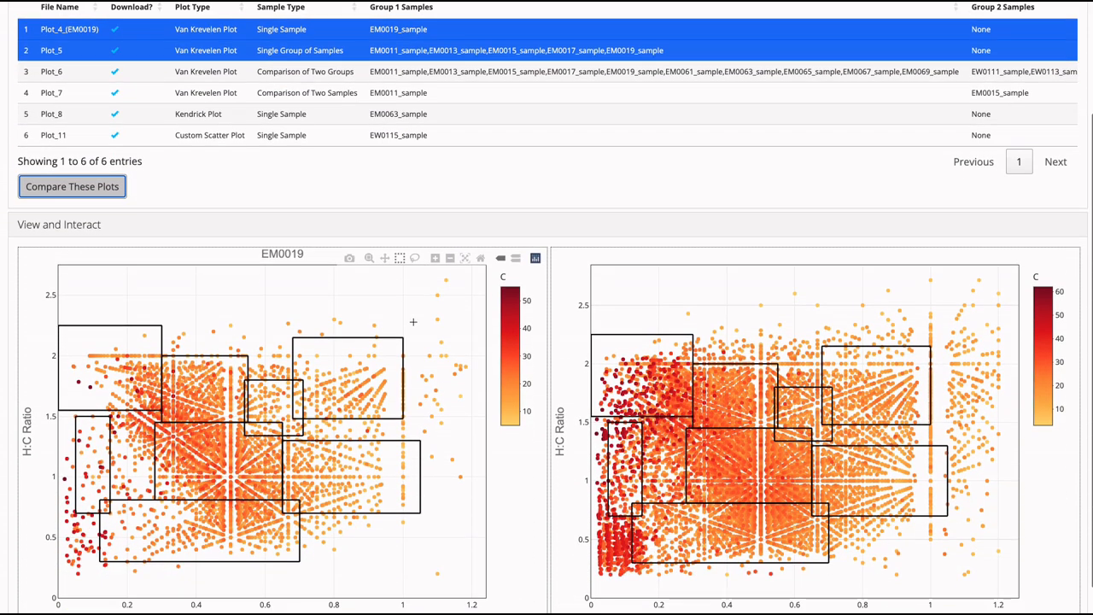
{"action": "scroll", "coordinate": [412, 322], "scroll_direction": "down", "scroll_amount": 1}
{"action": "left_click_drag", "start_coordinate": [191, 362], "coordinate": [313, 445]}
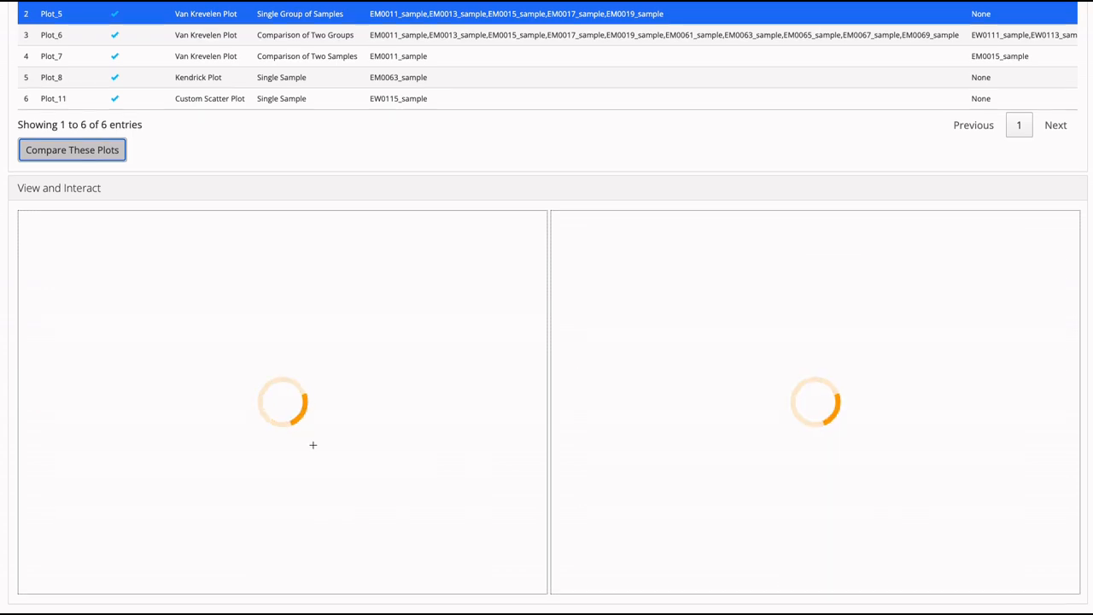